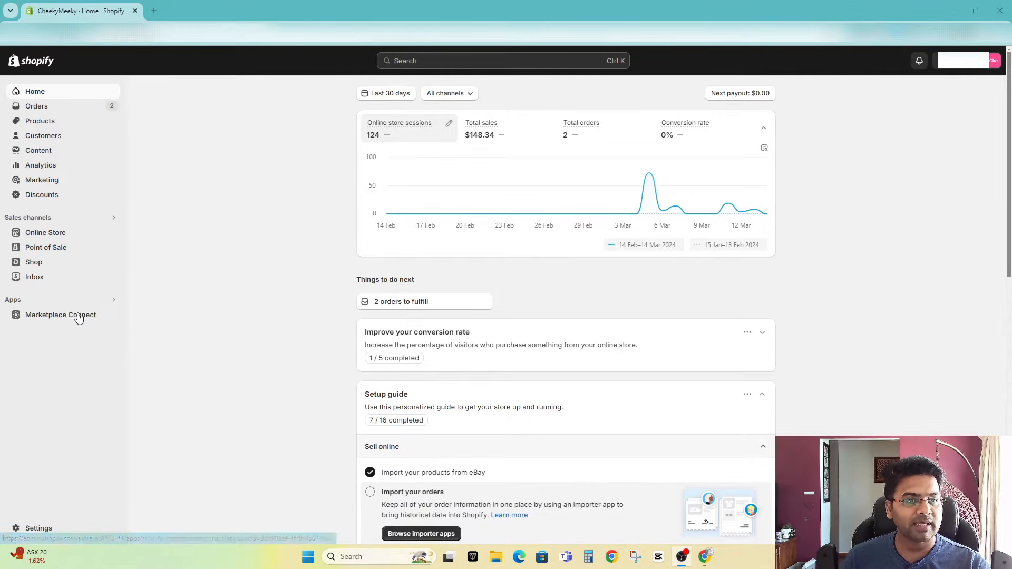
Step: Open the Shopify App Store from the store's app and sales channel settings
click(25, 300)
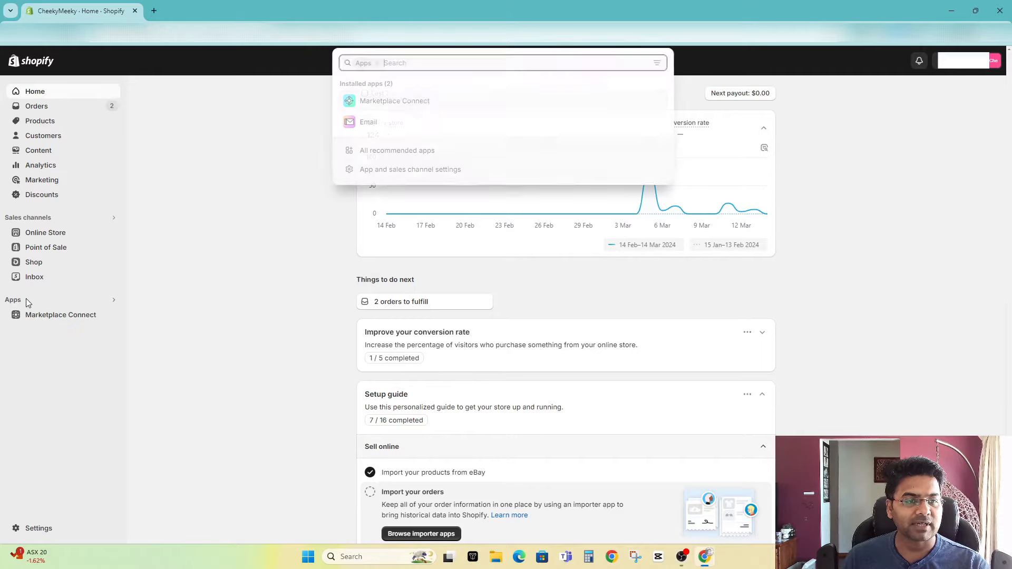
click(371, 172)
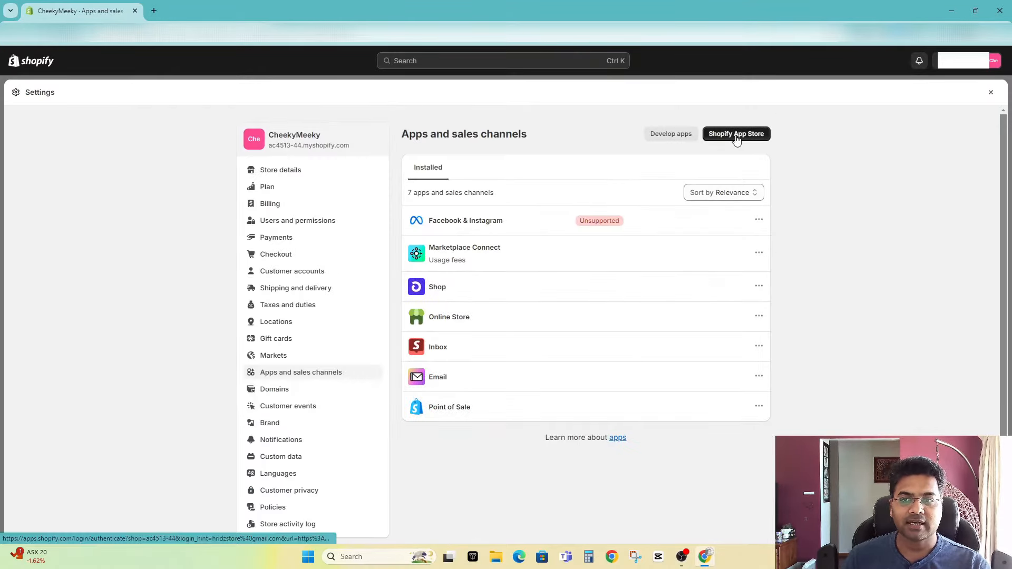
click(734, 136)
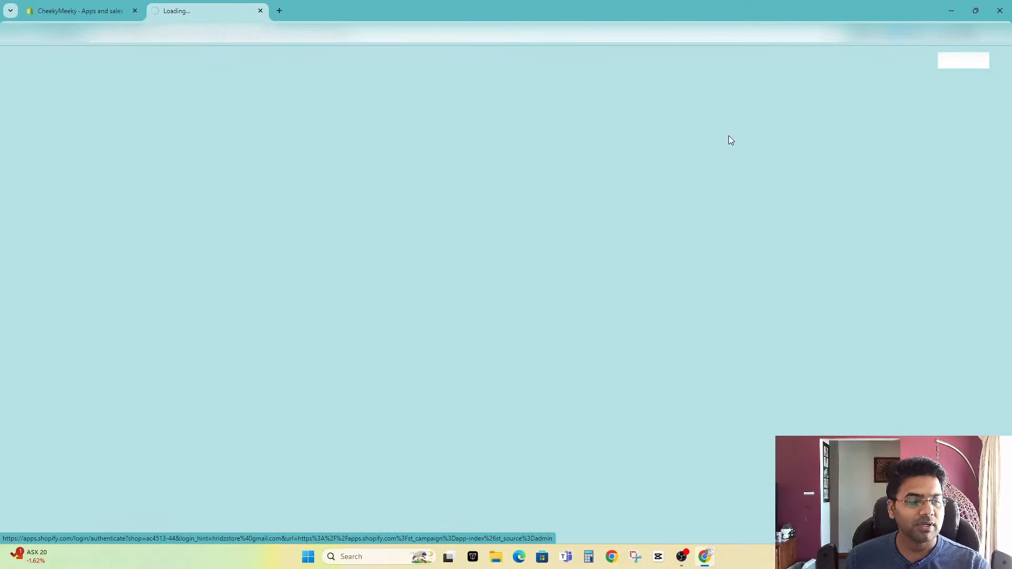
Step: Search the app store for "marketplace connect" and open the Shopify Marketplace Connect listing
click(523, 65)
text(m)
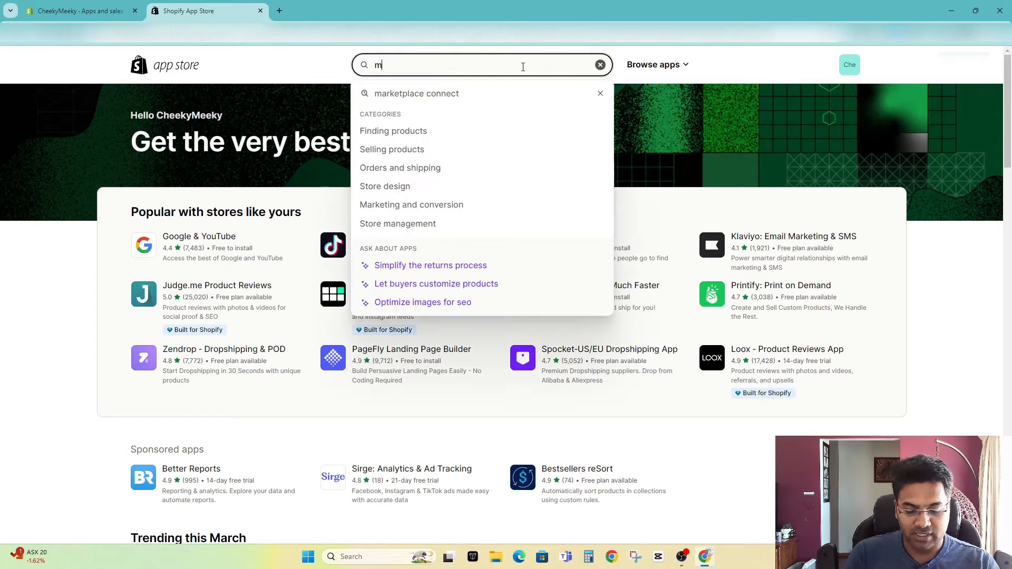
text(arketpla)
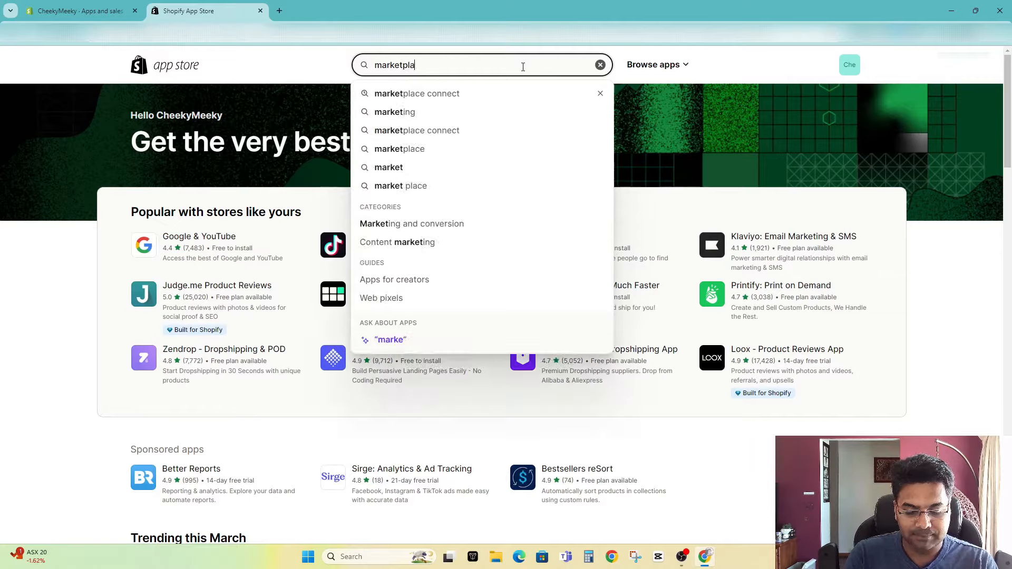
click(410, 93)
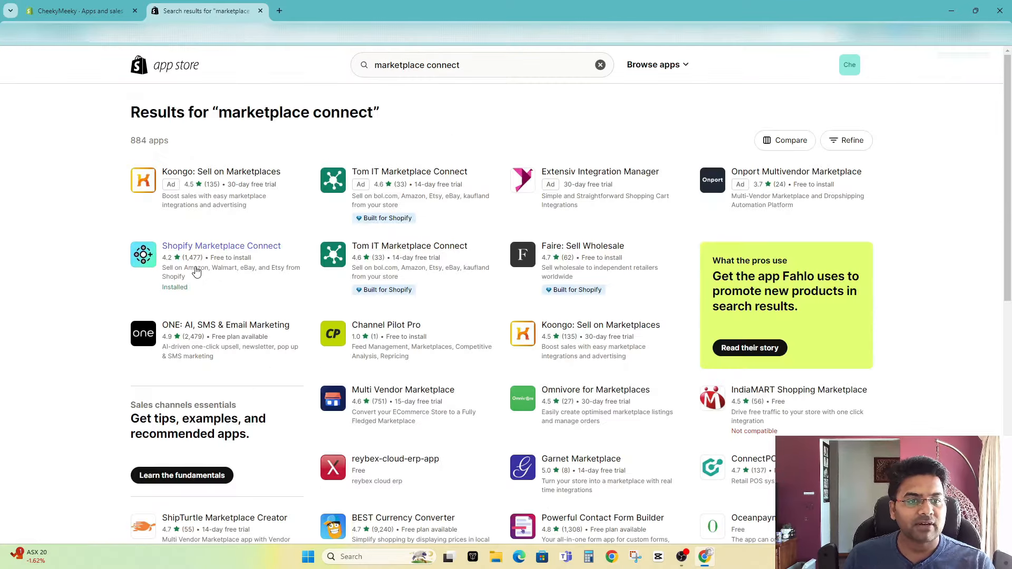
click(225, 255)
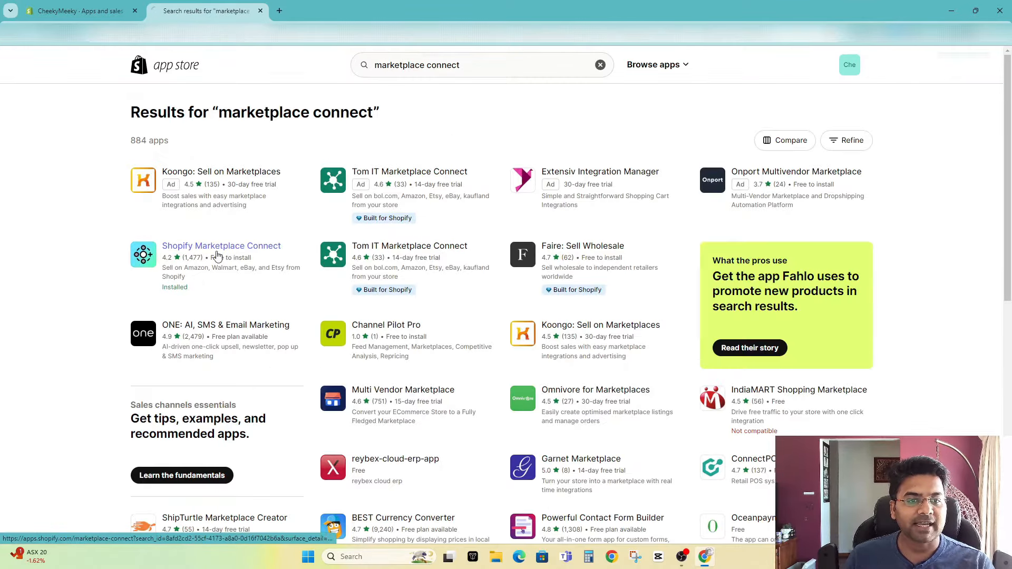
Step: Read the Shopify Marketplace Connect listing, examining its install cost and the pricing terms for marketplace-synced orders
drag(131, 172, 257, 177)
click(256, 177)
scroll(348, 318, down, 8)
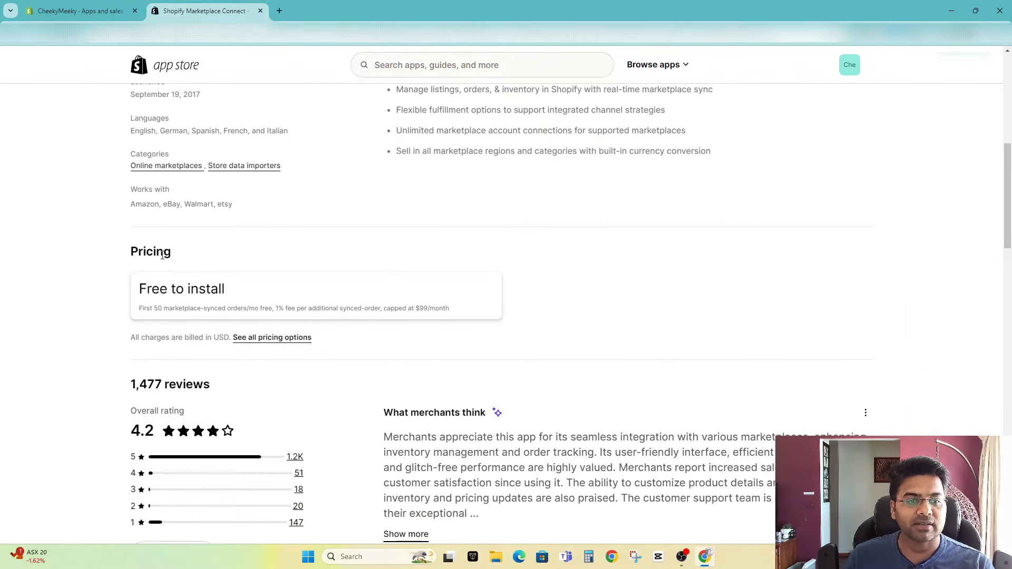
drag(175, 253, 95, 251)
click(139, 271)
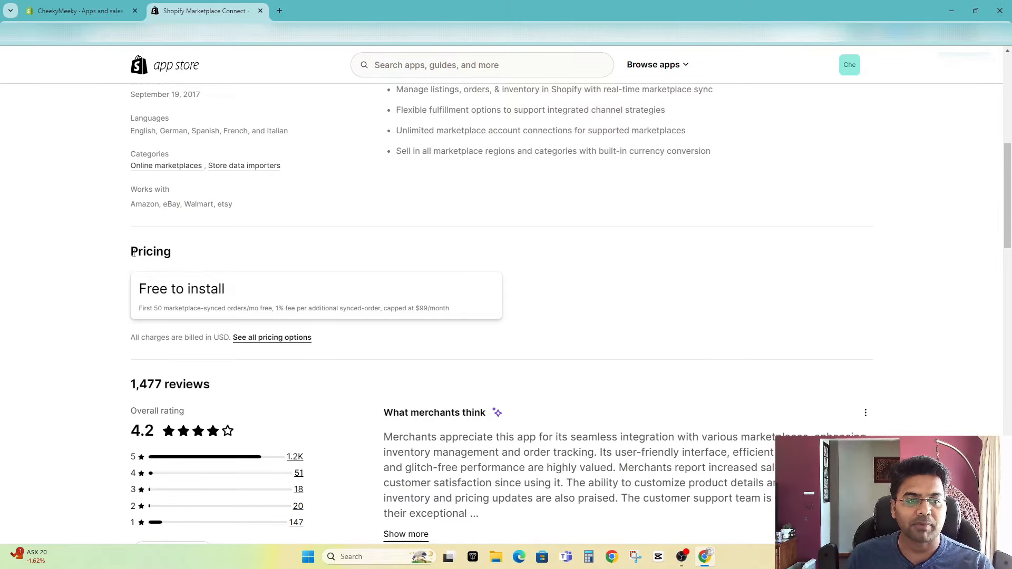
double_click(134, 252)
click(164, 269)
drag(140, 309, 259, 311)
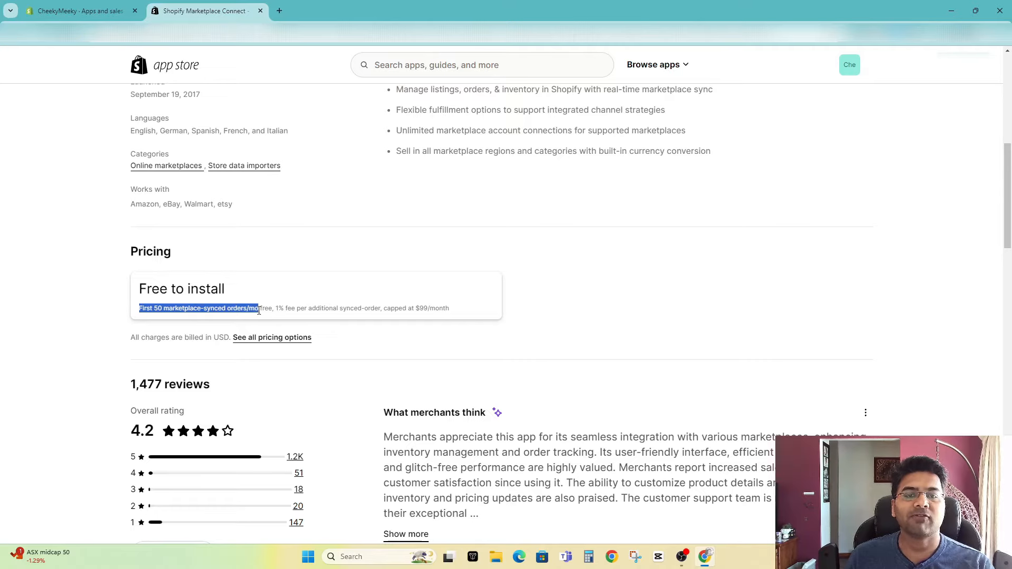
click(309, 311)
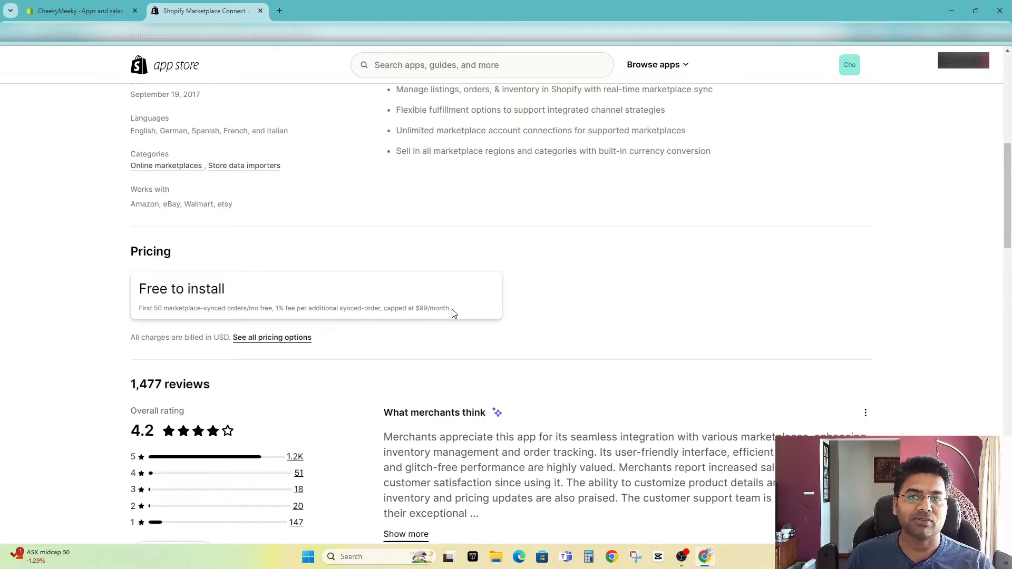
scroll(397, 342, up, 8)
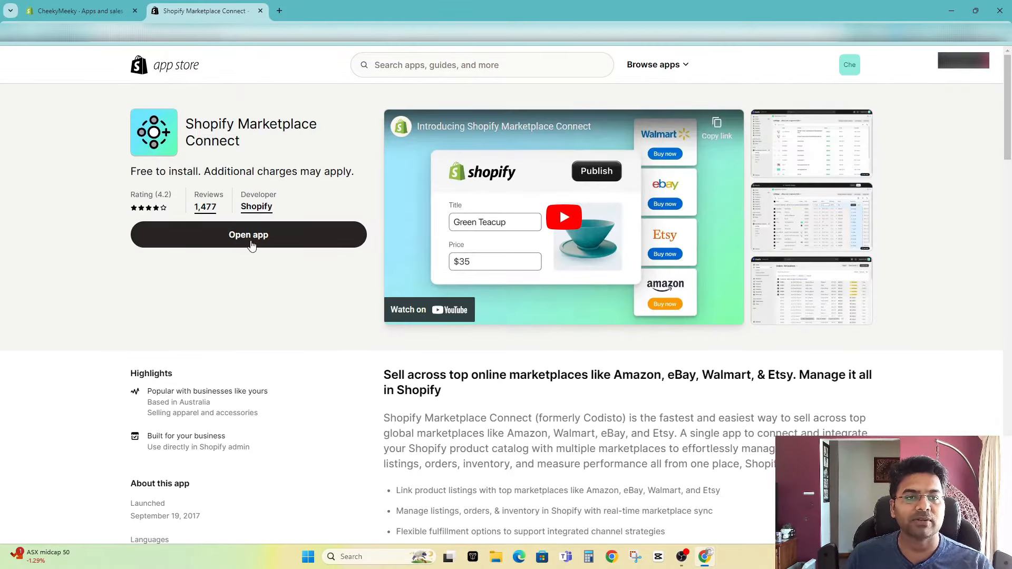
Step: Return to the store admin, leave the settings and open the installed Marketplace Connect app
click(94, 11)
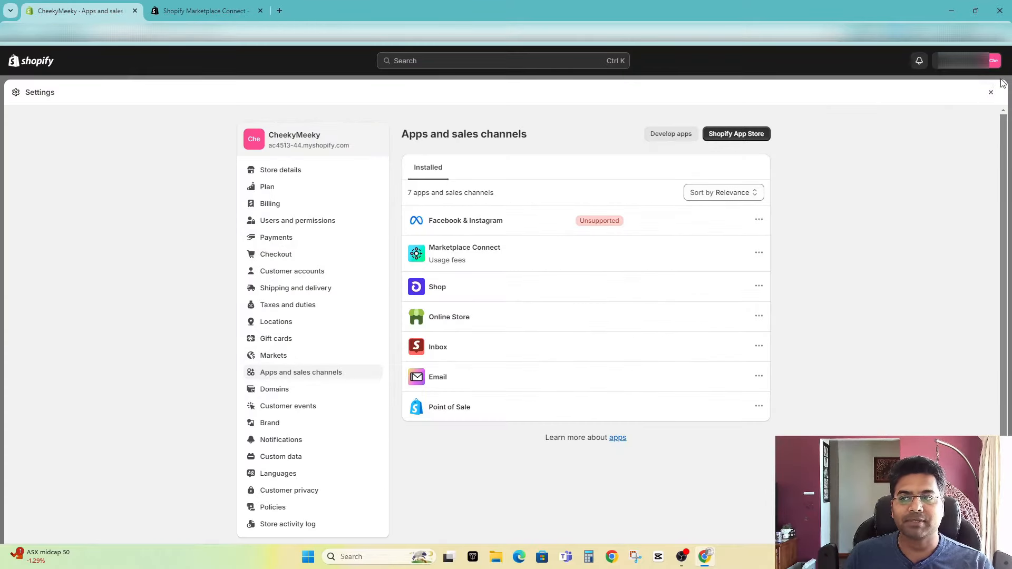
click(991, 93)
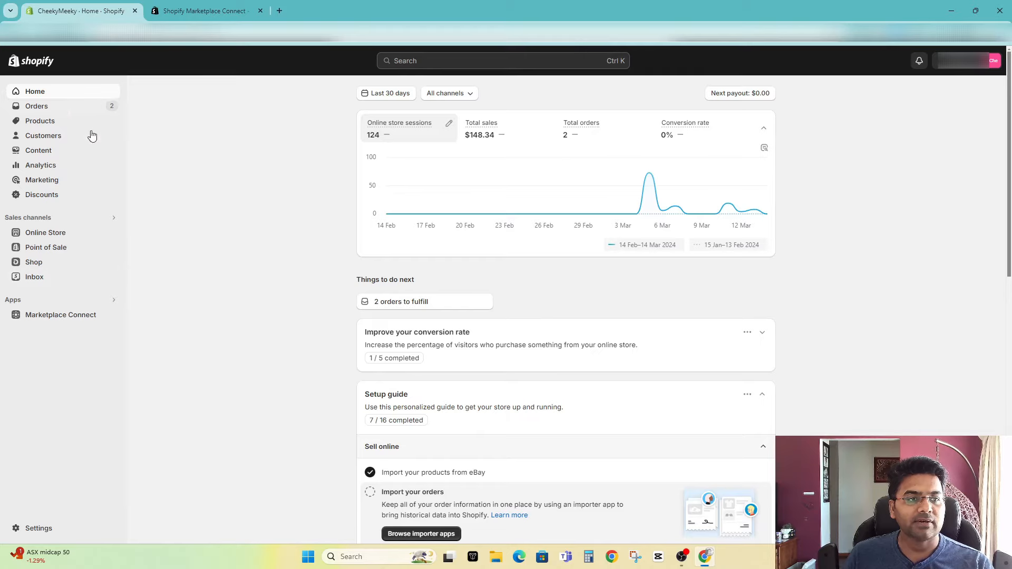
click(51, 300)
click(429, 101)
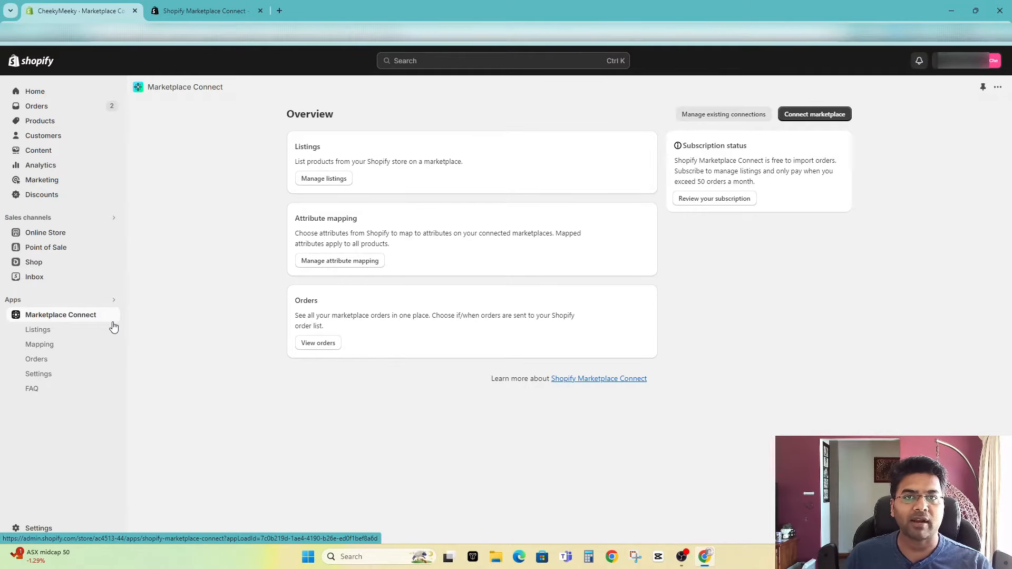
Step: Start adding a new eBay connection in Marketplace Connect and close the eBay sign-in window
click(794, 116)
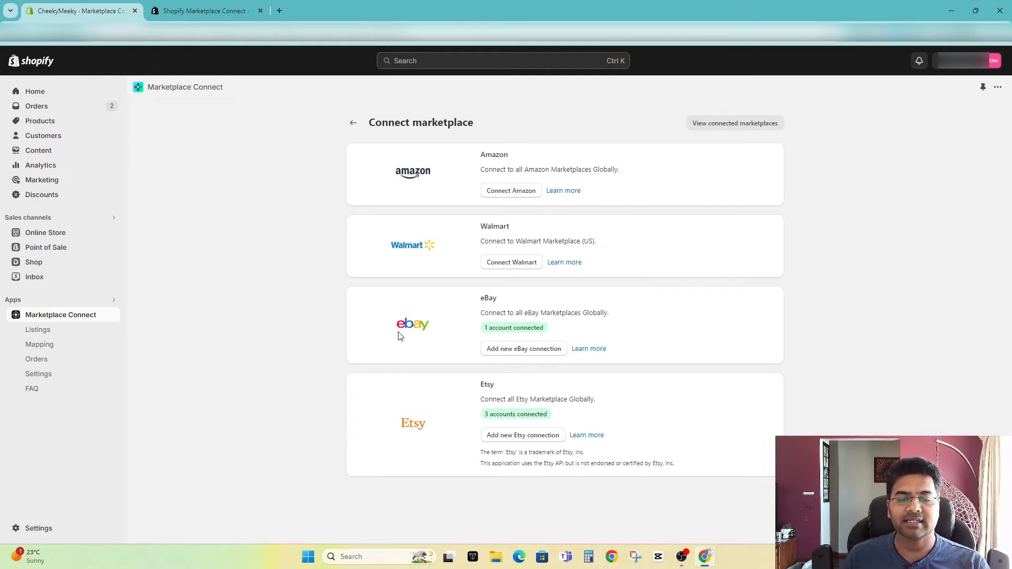
click(494, 354)
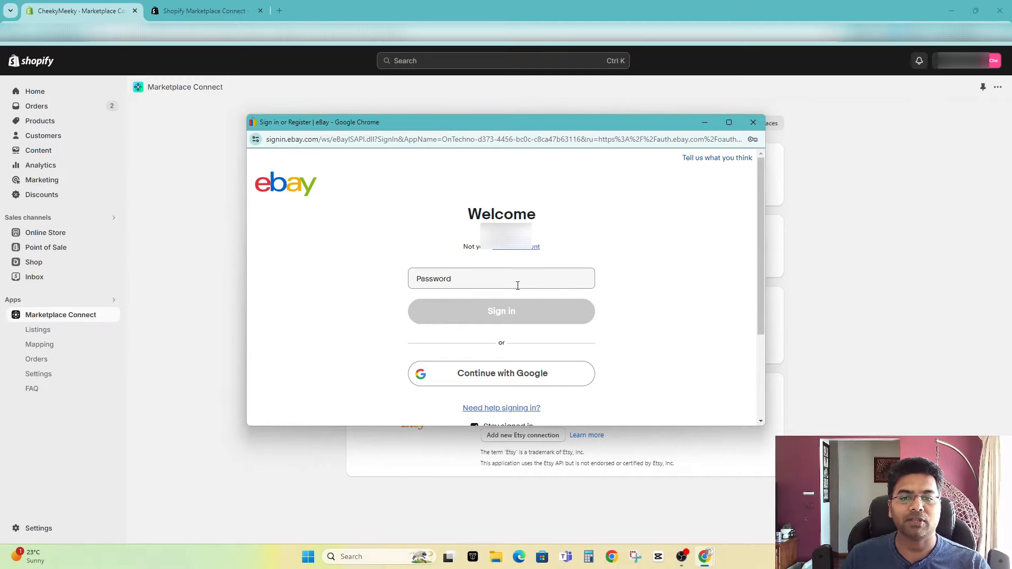
click(449, 278)
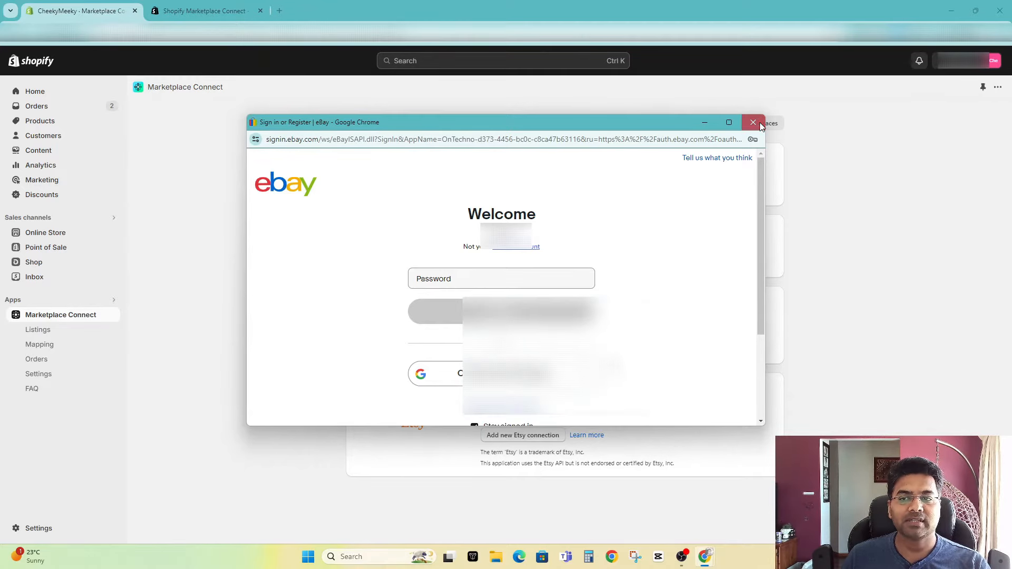
click(752, 122)
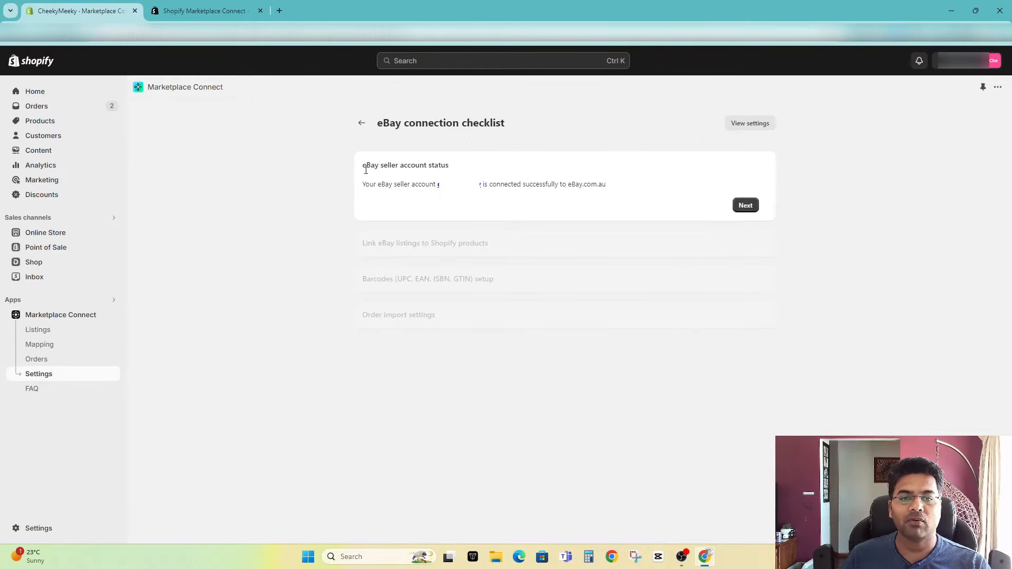
Step: Complete the eBay connection checklist, keeping barcodes as Edit in Marketplace Connect and order import as Only orders with linked products when Complete
drag(362, 170, 459, 171)
click(462, 176)
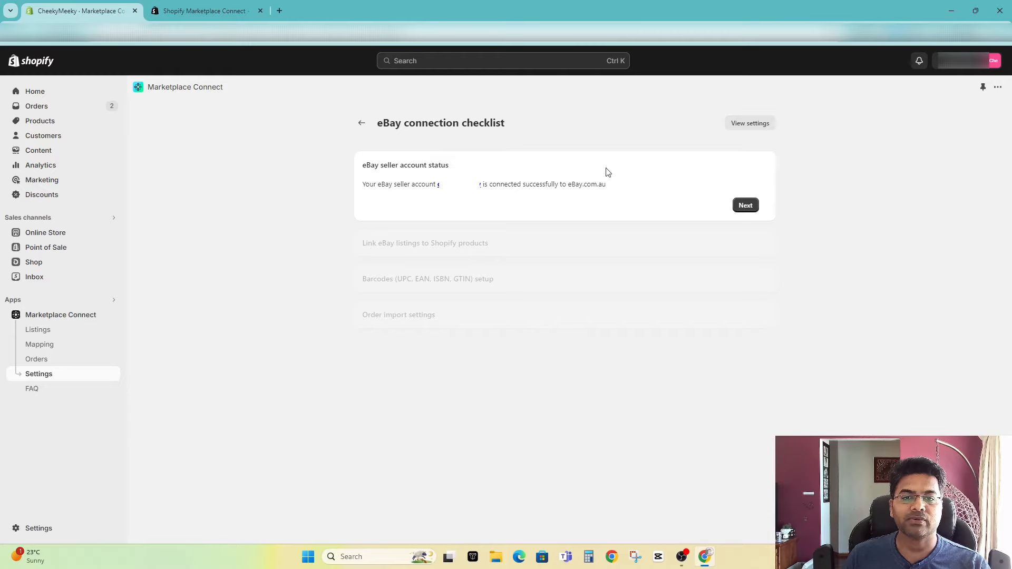
click(745, 210)
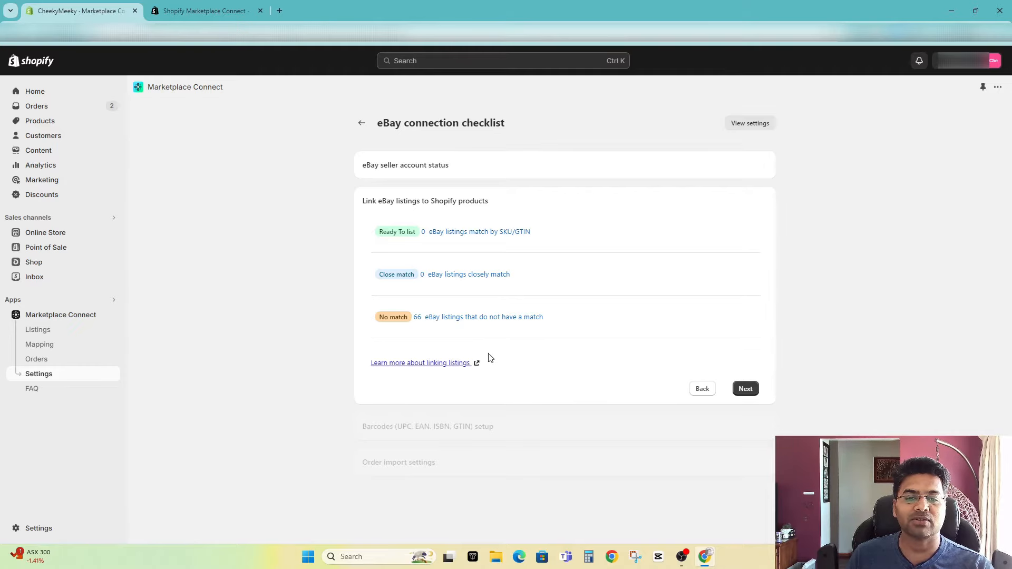
click(744, 389)
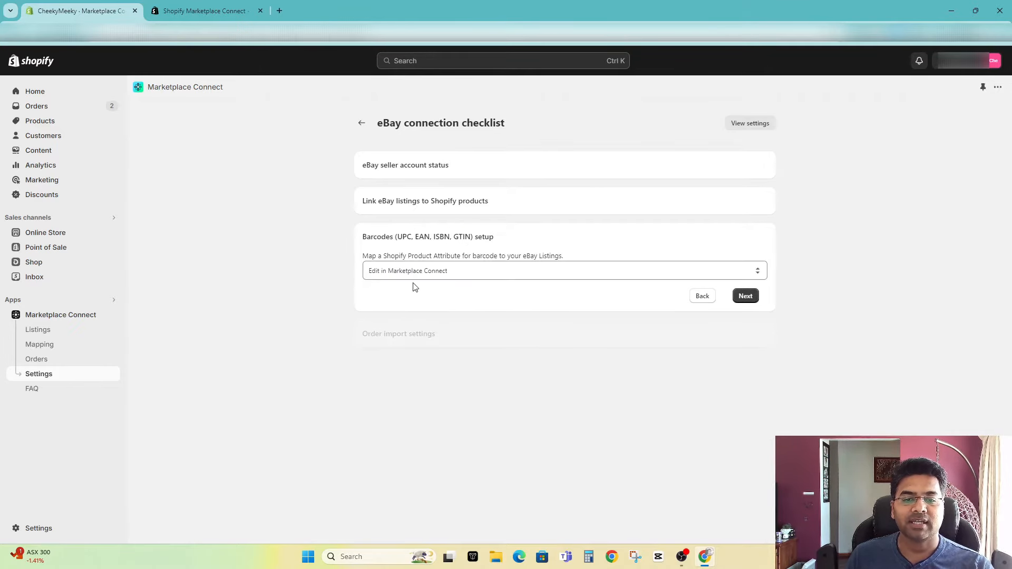
click(745, 295)
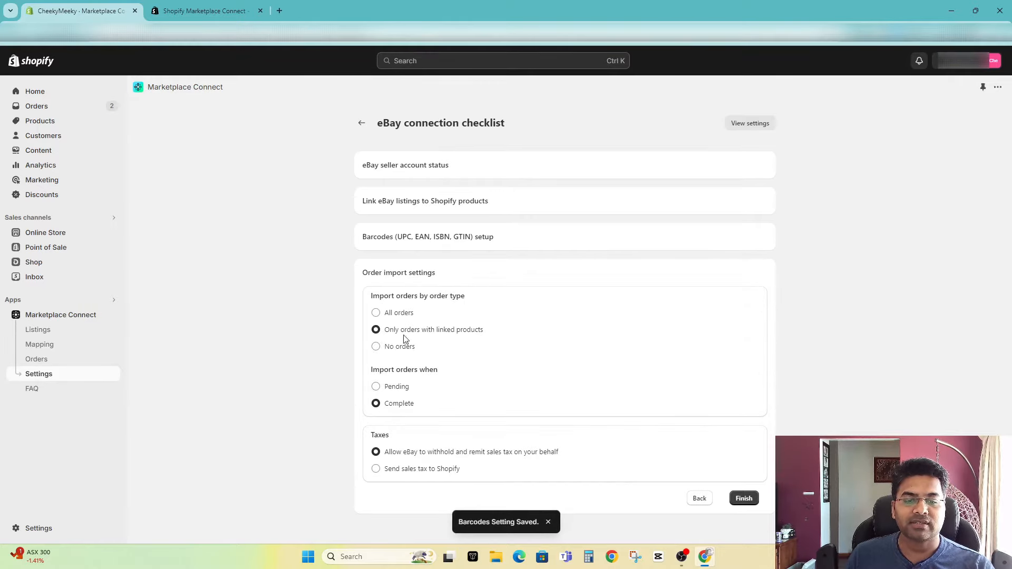
click(743, 498)
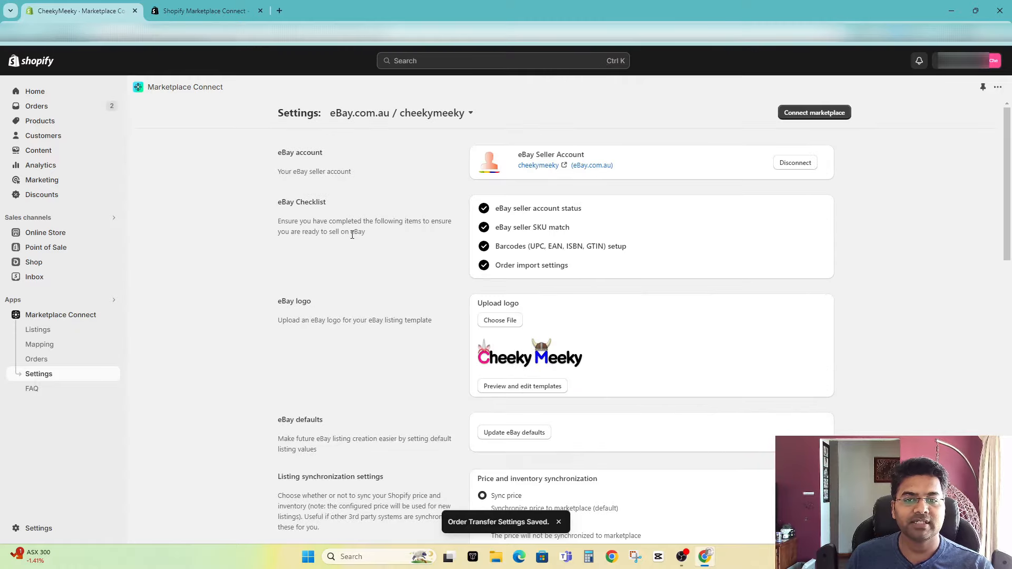
scroll(498, 168, down, 3)
click(507, 164)
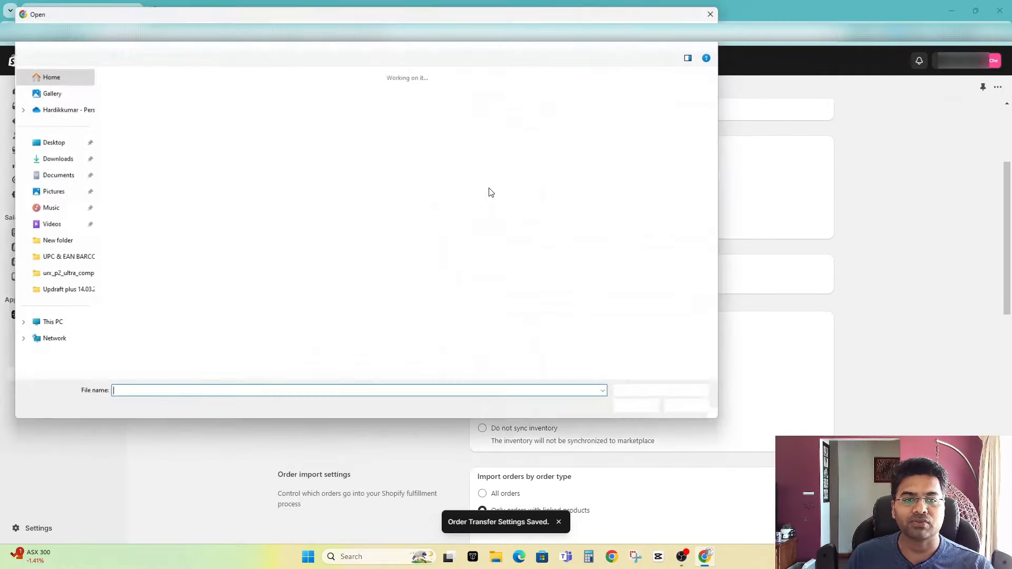
click(698, 412)
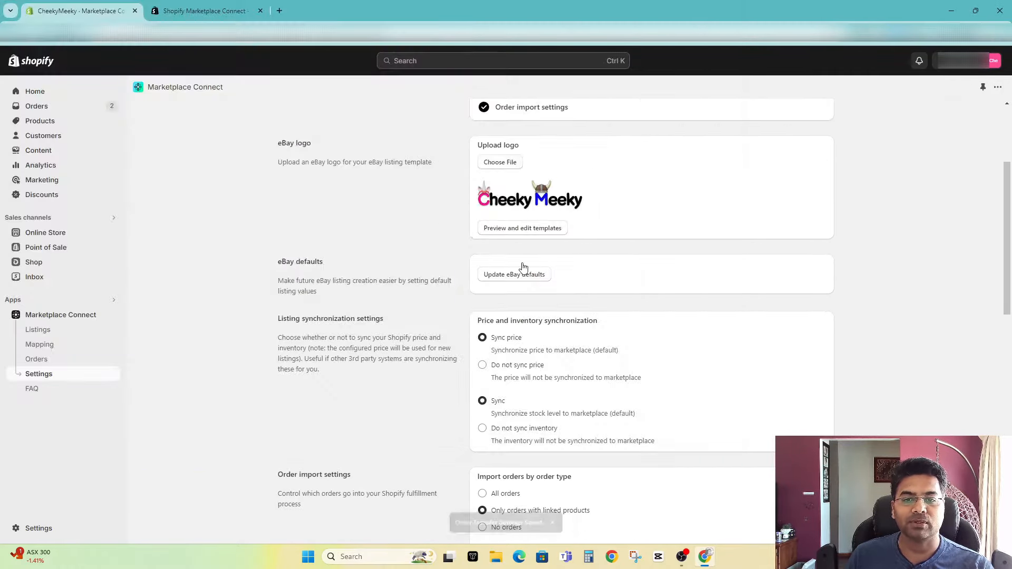
Step: Preview the eBay listing template with the store logo and product description, and return to the eBay settings
click(507, 230)
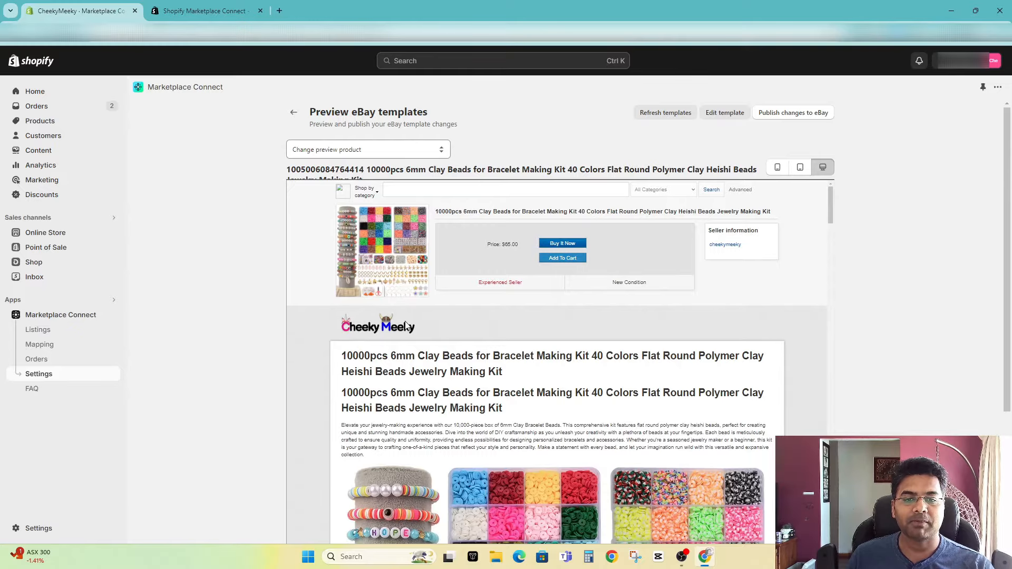
scroll(437, 265, down, 4)
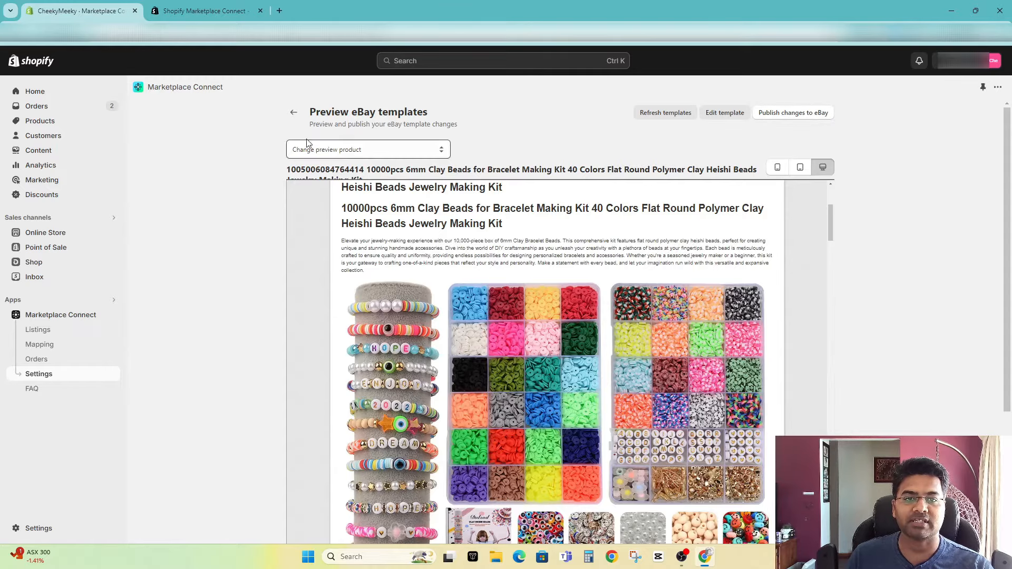
click(294, 112)
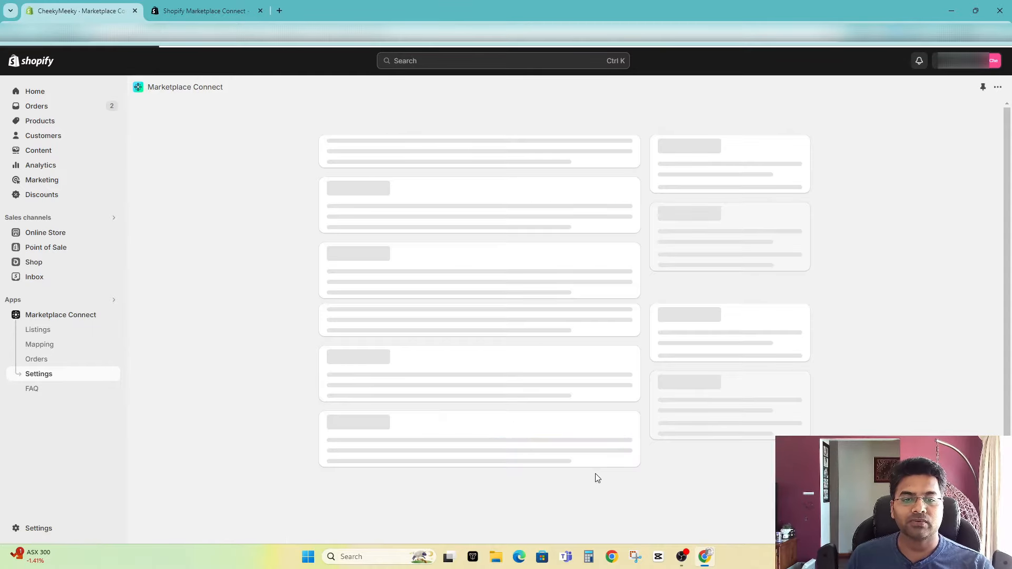
Step: Review the eBay synchronization, order import, tax and feedback settings, and refresh the eBay business policies
scroll(557, 429, down, 3)
scroll(511, 277, down, 2)
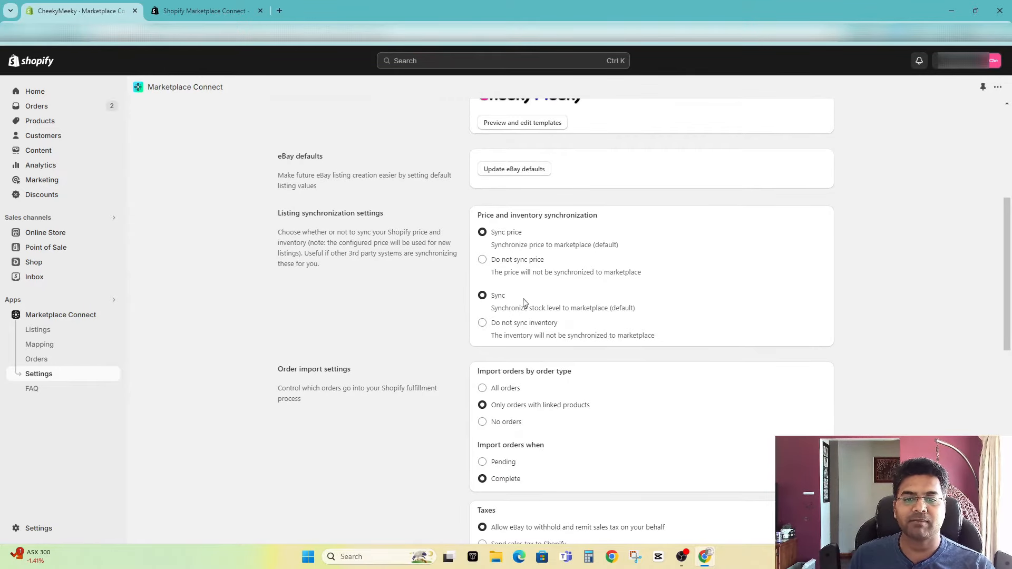
scroll(553, 327, down, 6)
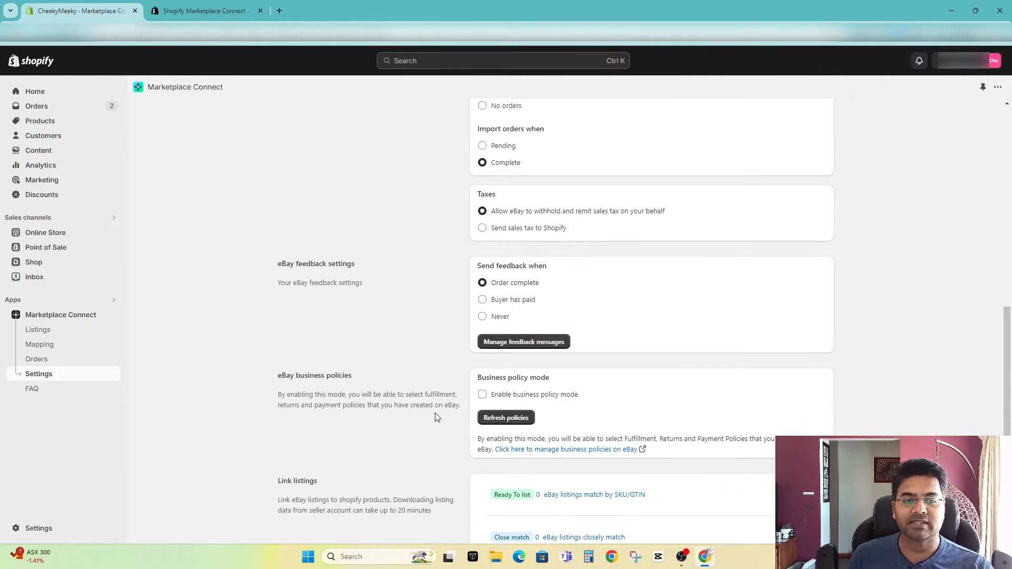
scroll(585, 501, down, 4)
scroll(525, 220, up, 1)
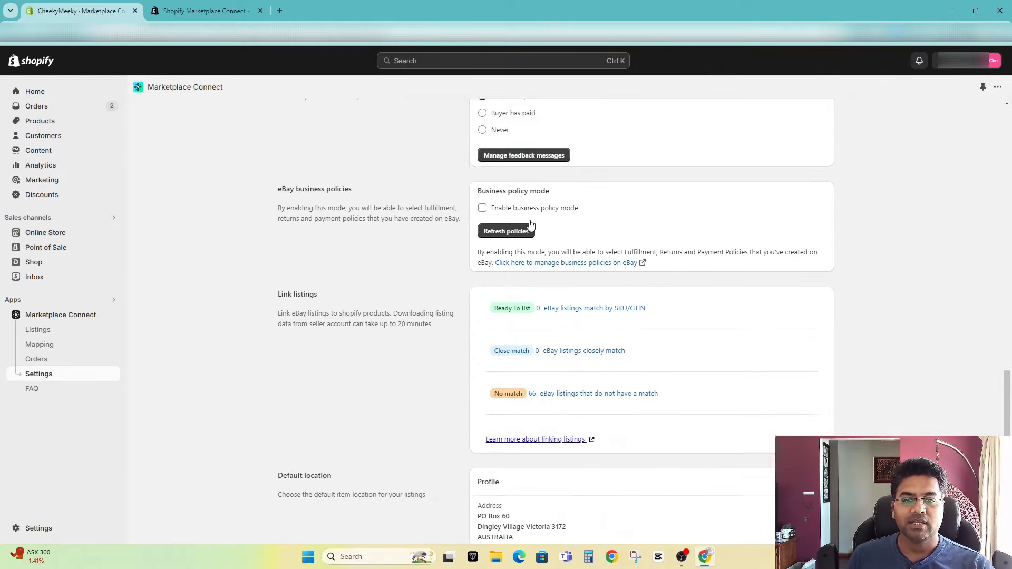
click(501, 261)
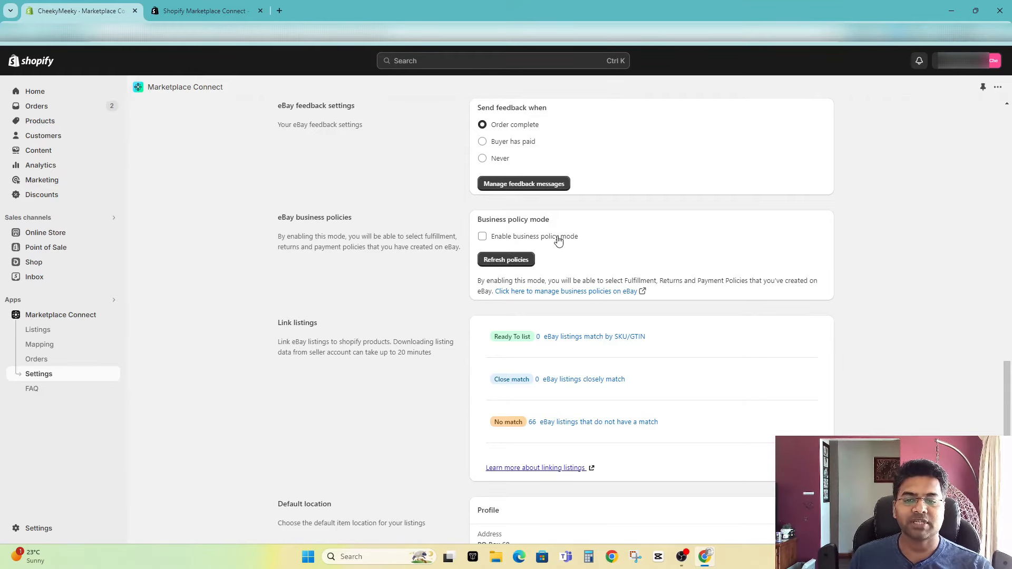
Step: Check the listing link matches and the default item location at the end of the eBay settings
scroll(563, 254, down, 1)
drag(471, 476, 527, 517)
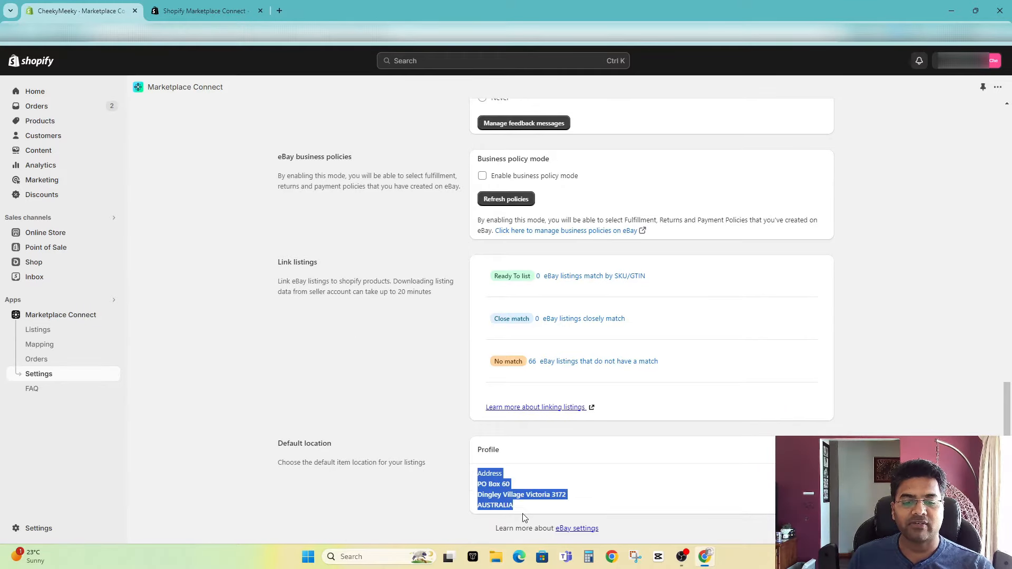
click(527, 517)
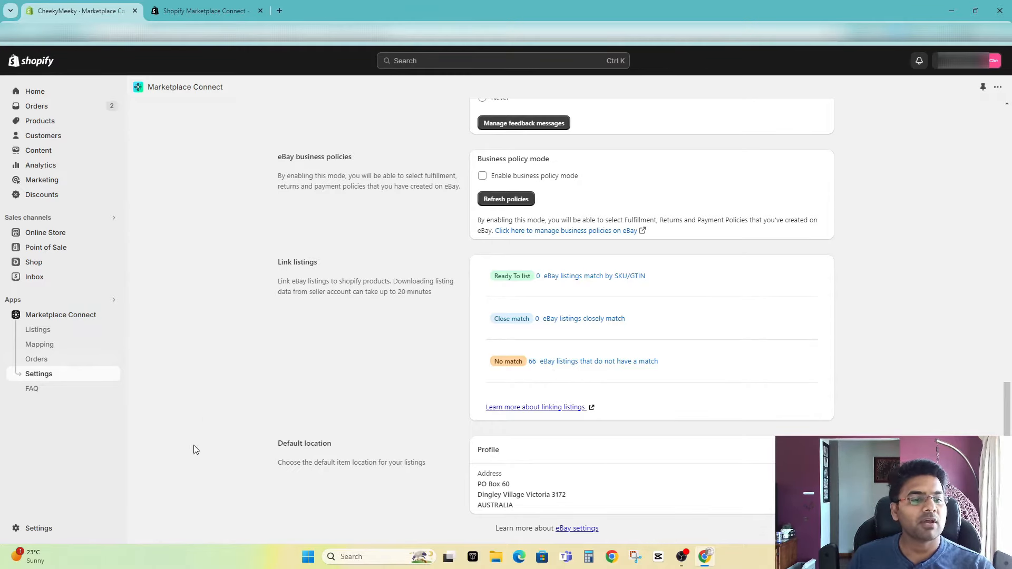
Step: Open the 1128 PCS Earring Making Kit product from the eBay listings and enable its listing
scroll(545, 366, up, 5)
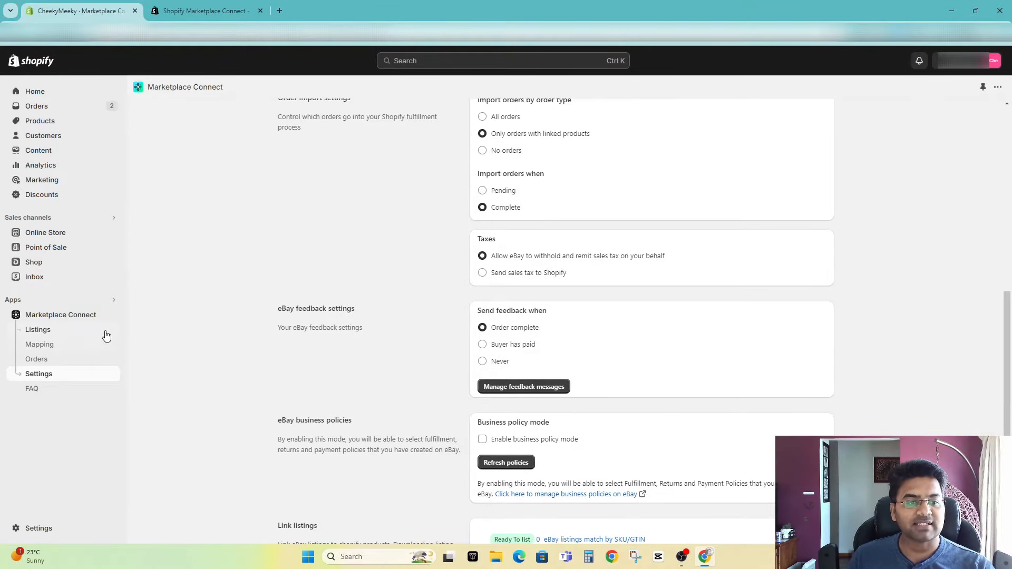
click(49, 331)
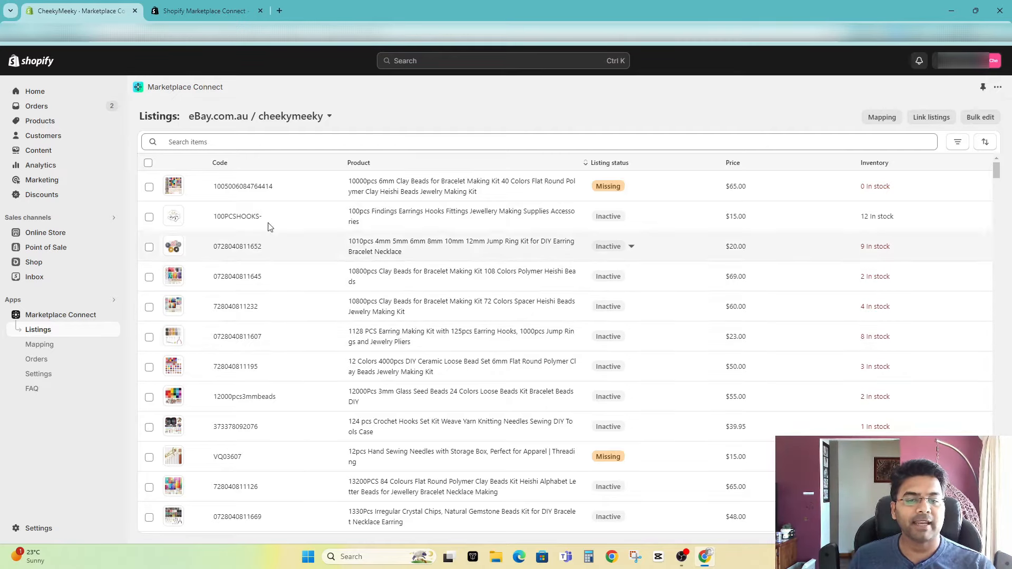
click(243, 342)
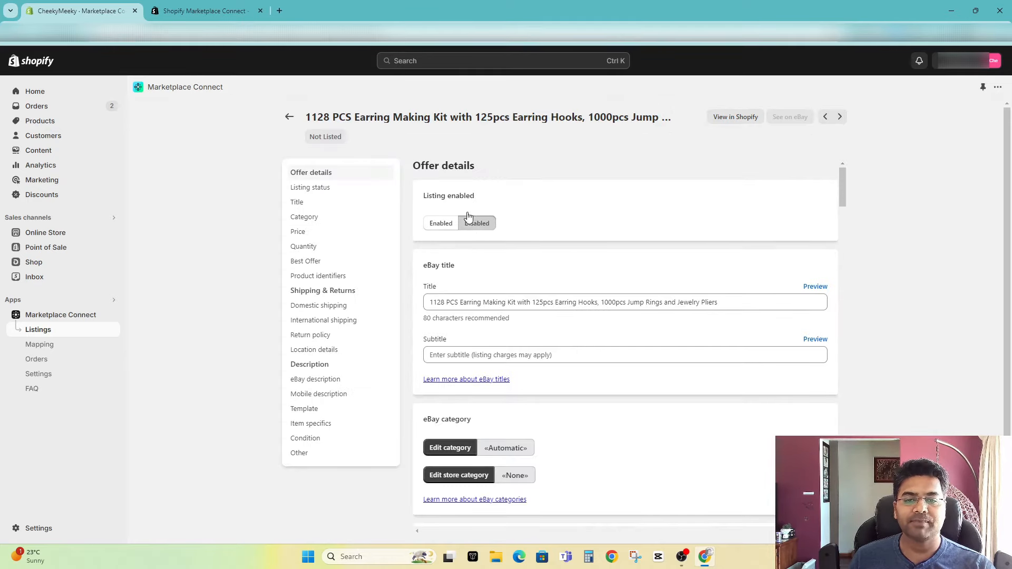
click(440, 225)
drag(422, 196, 476, 198)
click(476, 198)
Step: Set the listing's price to a 10% increase over the Shopify price, rounded to the Nearest $0.95
scroll(547, 350, down, 6)
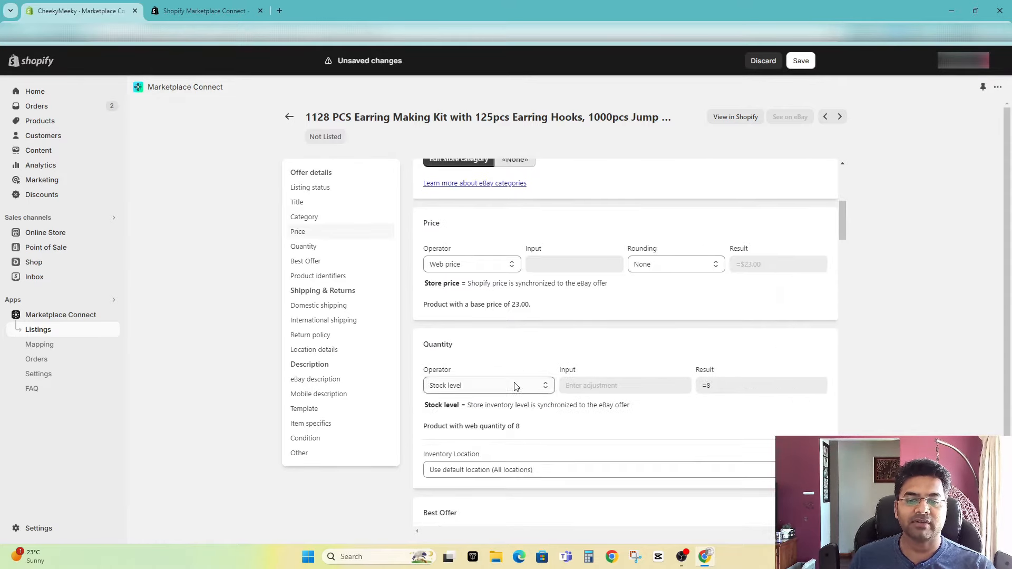
click(458, 265)
click(456, 281)
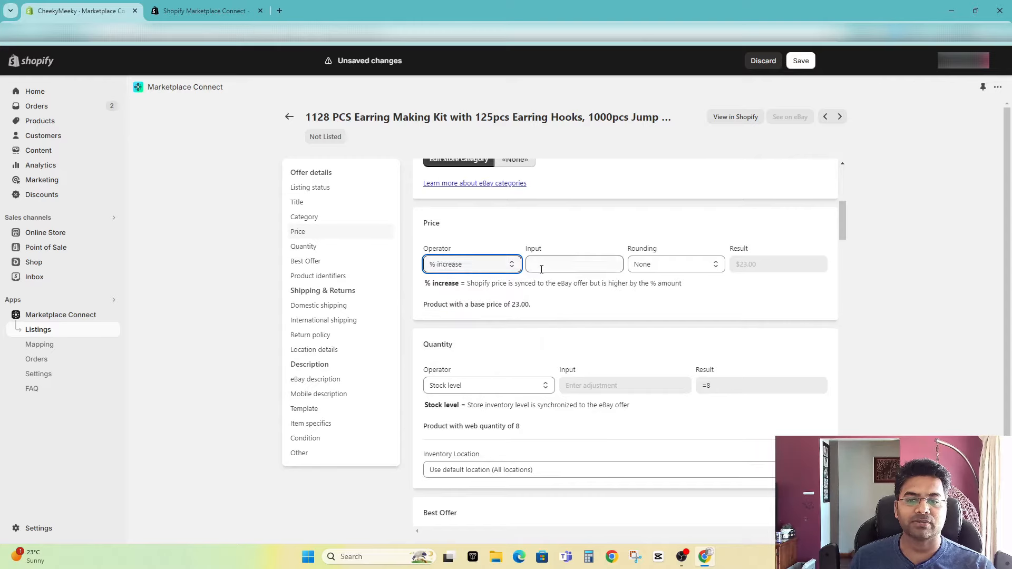
click(541, 270)
text(10)
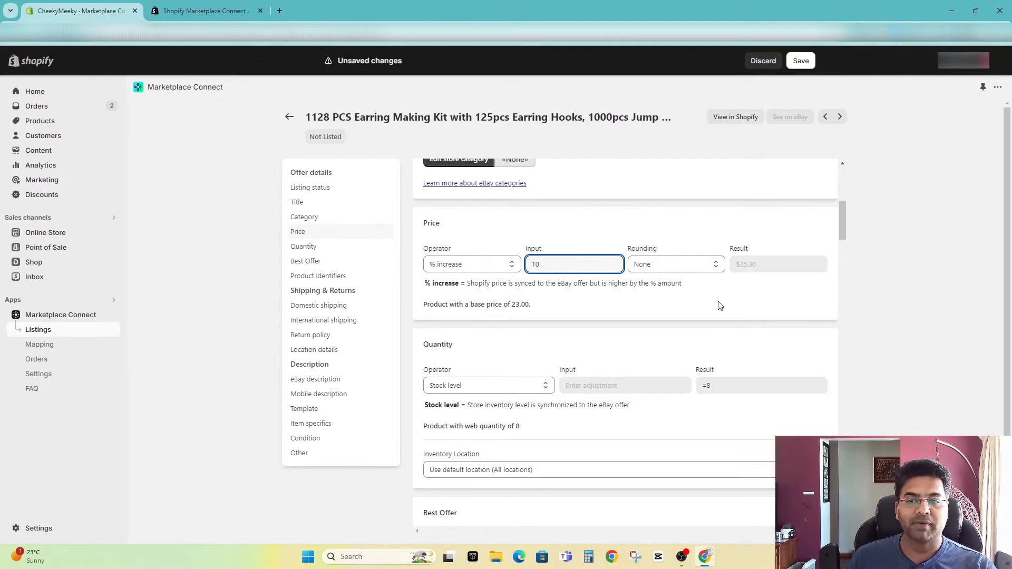
click(660, 264)
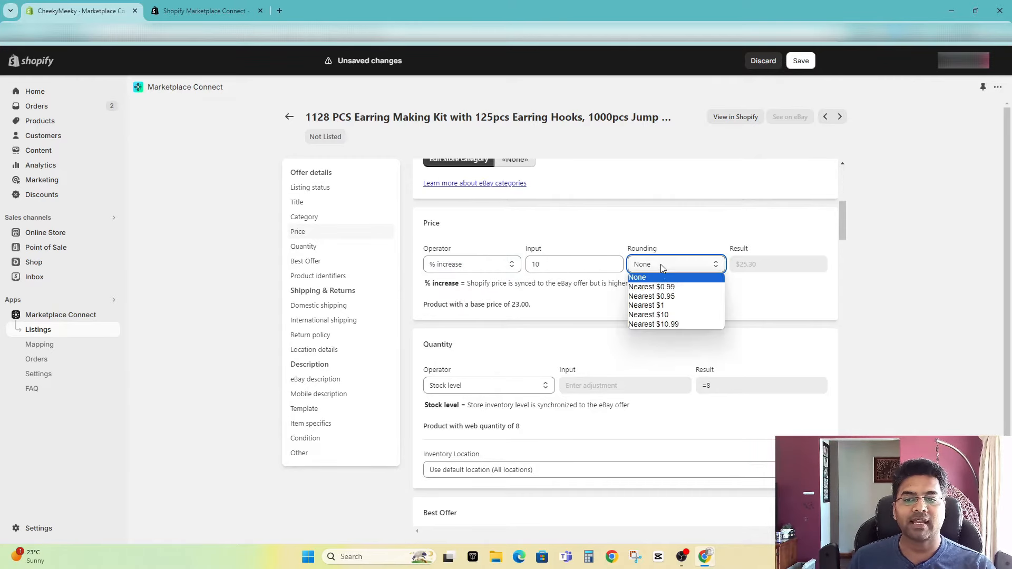
click(660, 296)
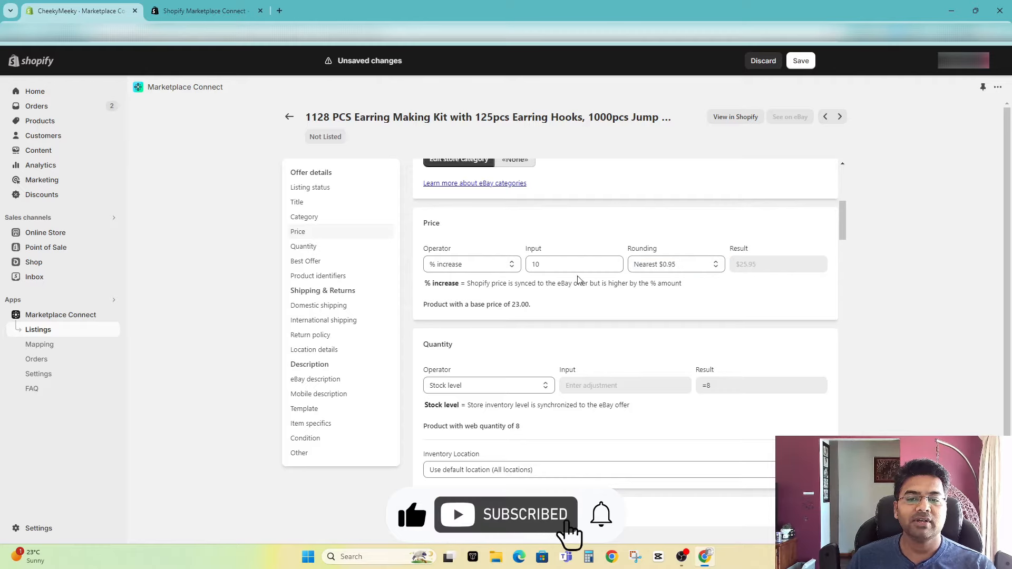
double_click(516, 304)
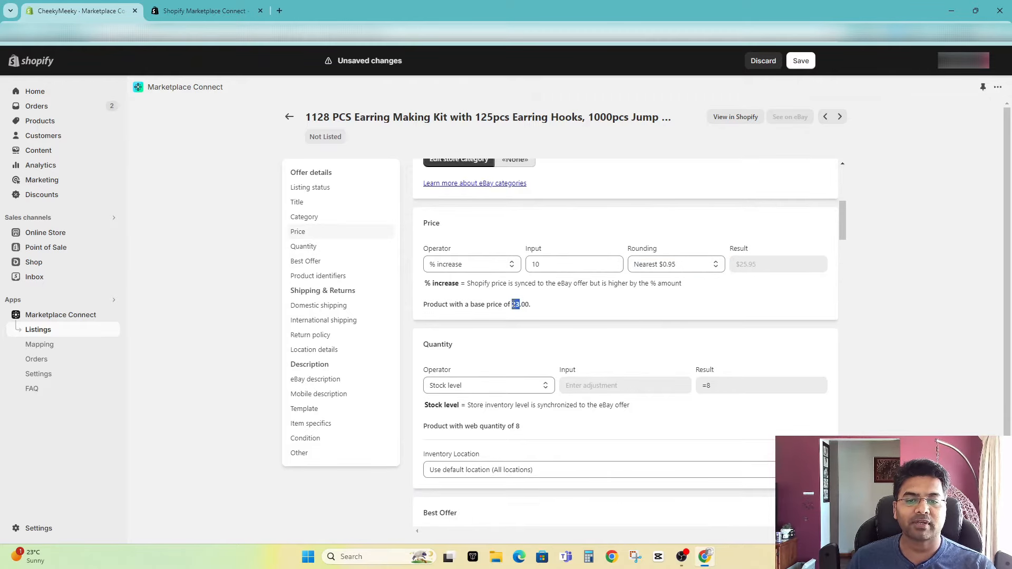
click(519, 306)
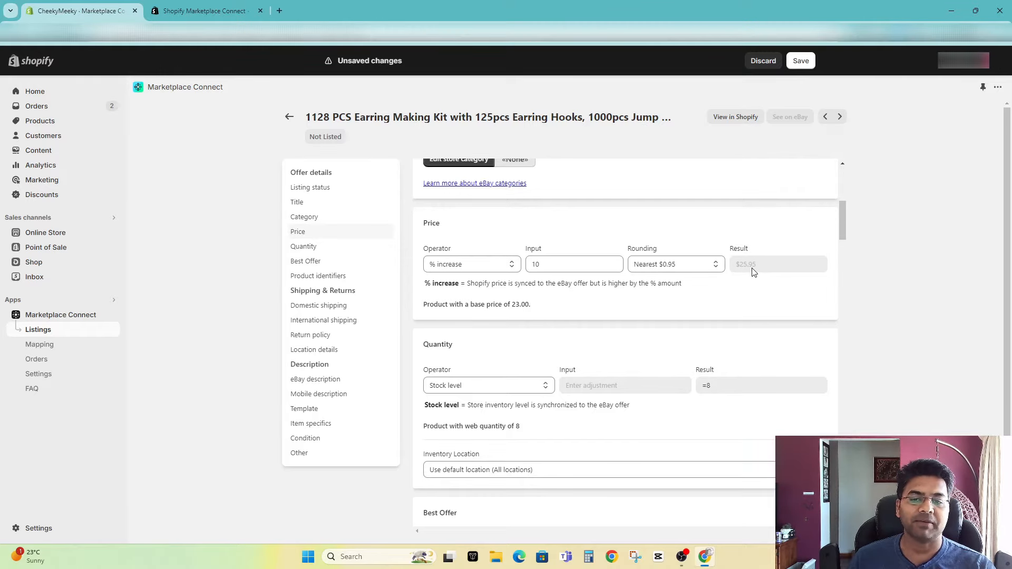
Step: Limit the listing's quantity with the Max quantity operator set to 2
scroll(754, 327, down, 2)
click(448, 277)
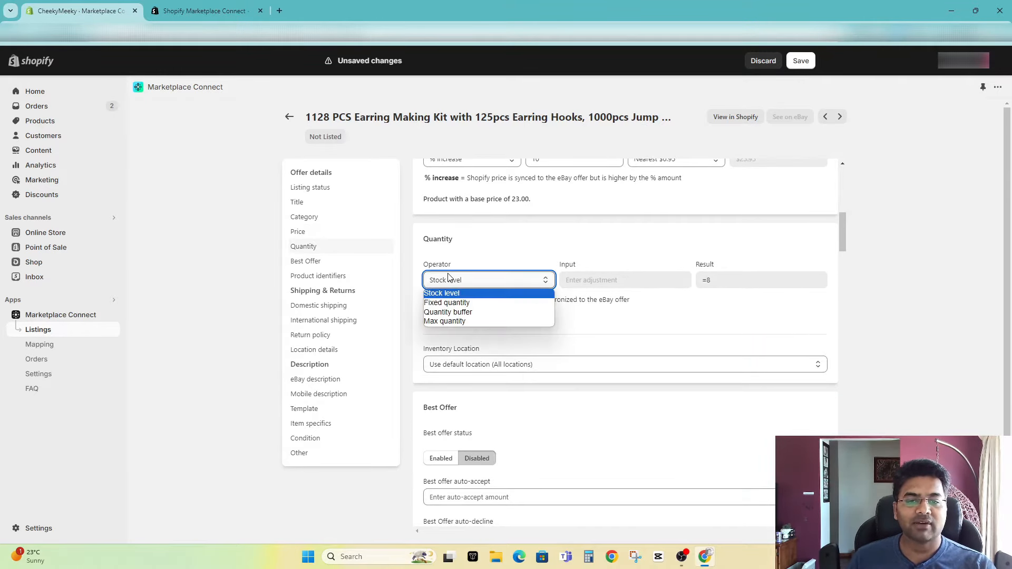
click(506, 321)
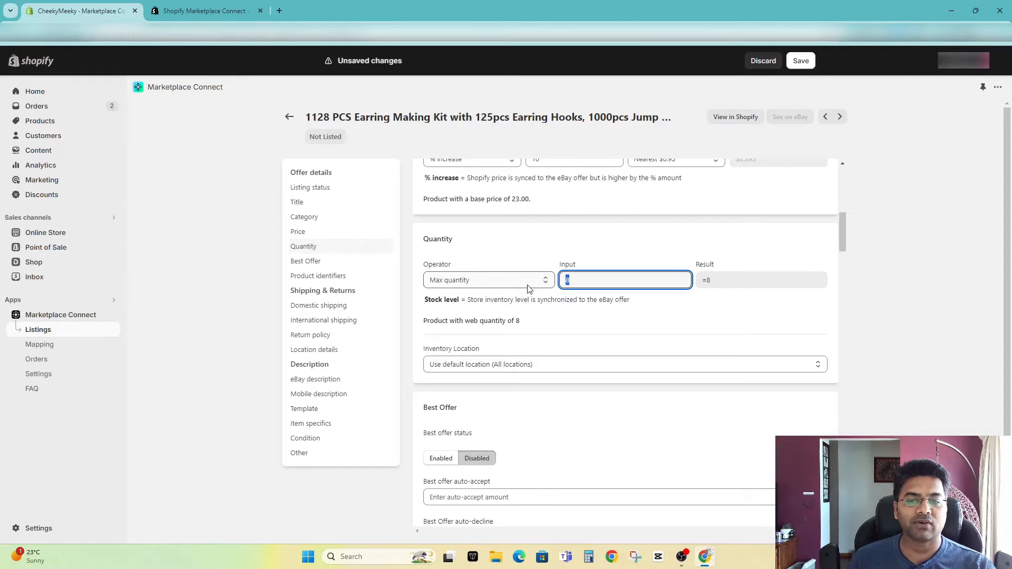
text(2)
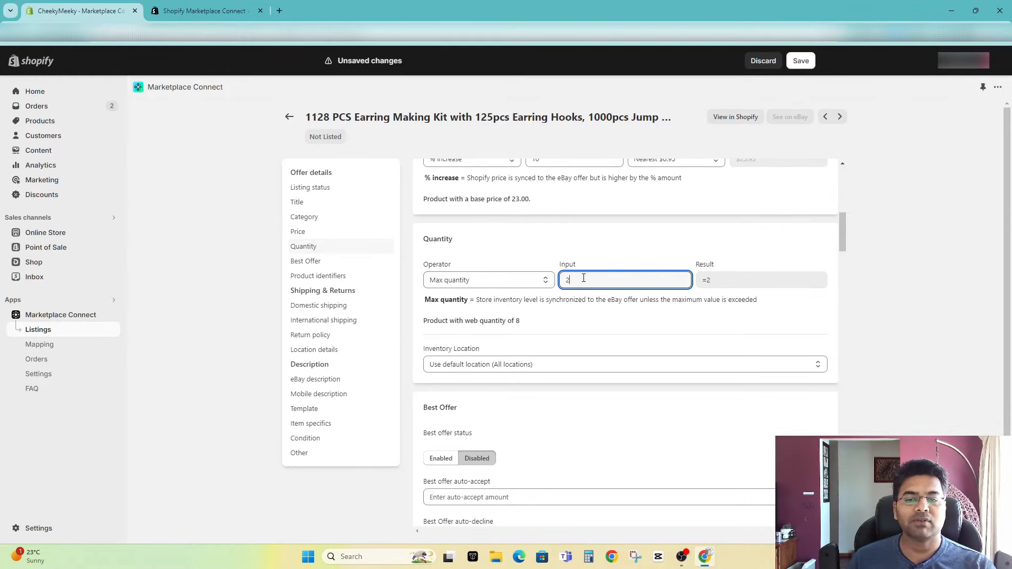
Step: Review the best offer and product identifier sections and the cost type, service and cost fields of domestic shipping service 1
scroll(610, 327, down, 4)
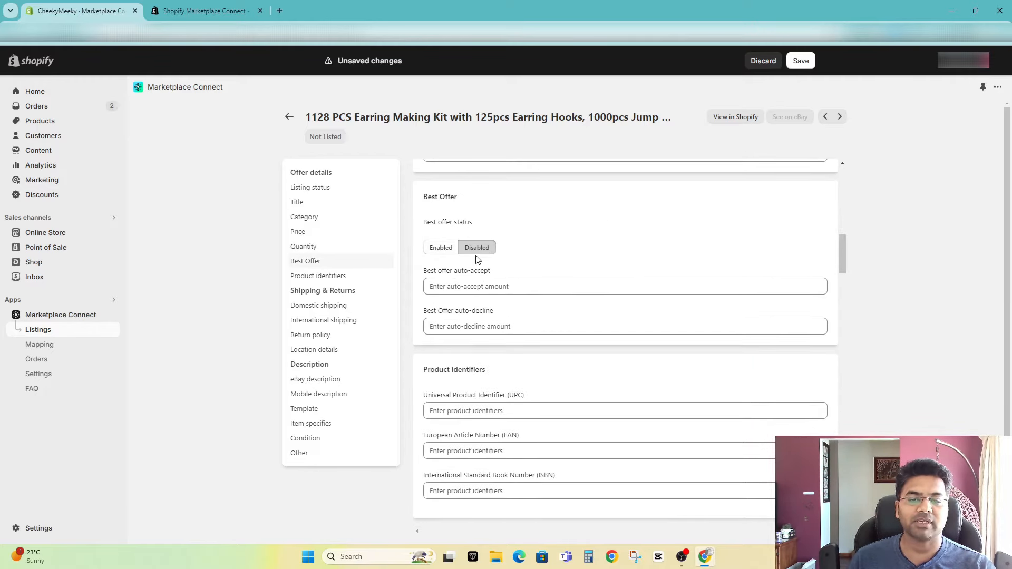
scroll(510, 321, down, 7)
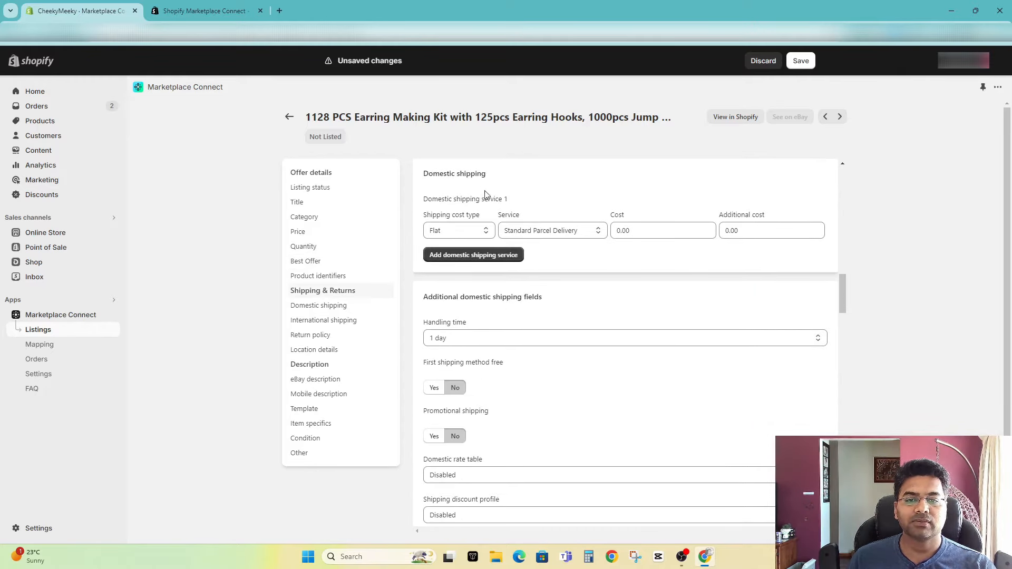
click(474, 231)
click(475, 235)
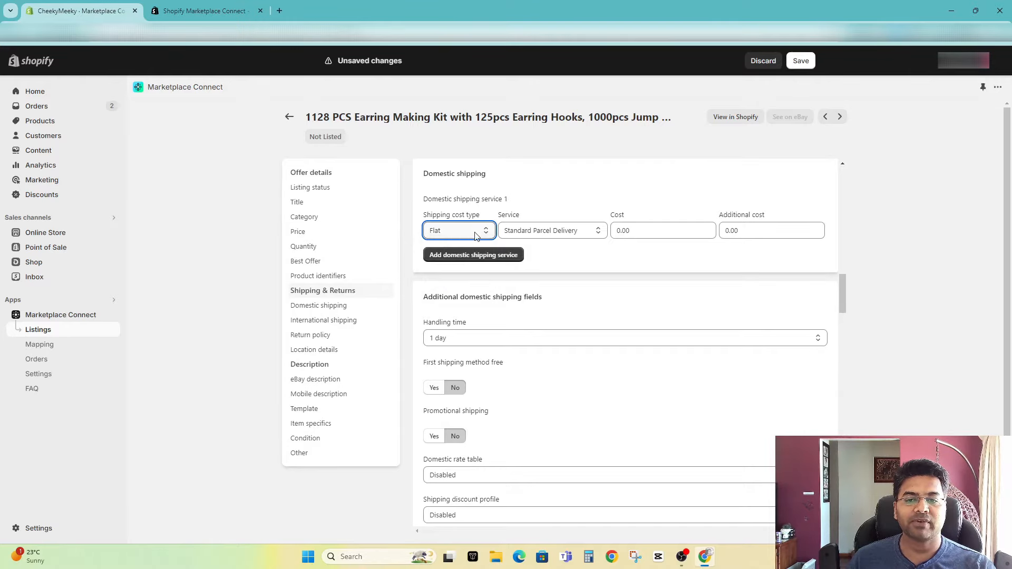
click(530, 230)
click(530, 231)
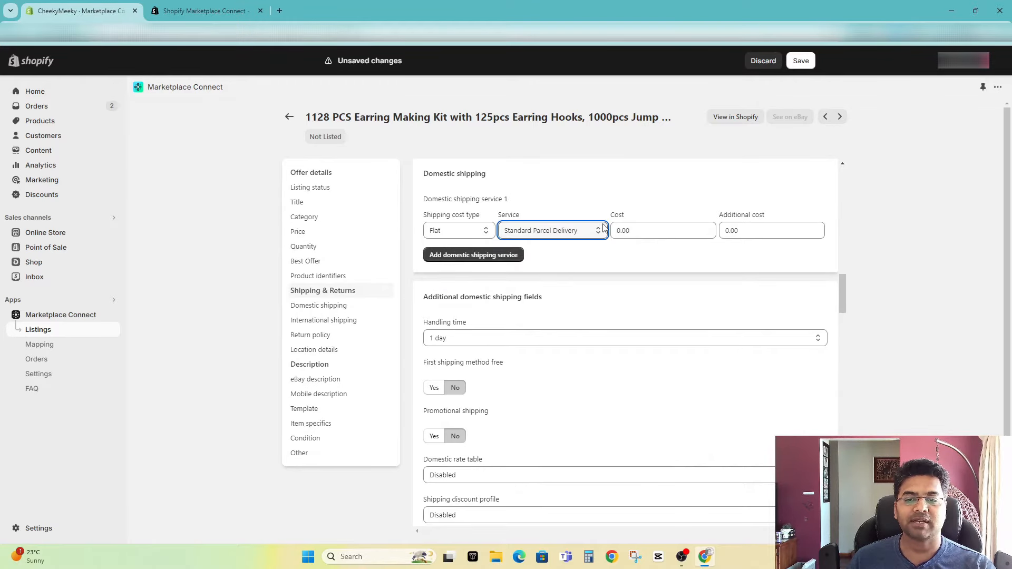
click(635, 232)
click(765, 231)
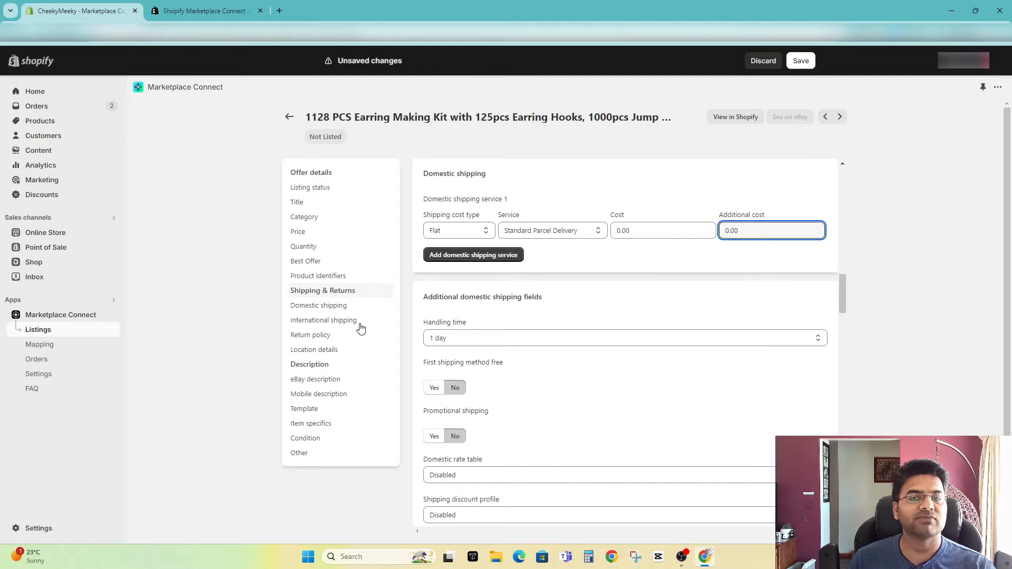
Step: Add a second domestic shipping service, Australia Post Express Parcel, with a cost of 15 and an additional cost of 10
click(470, 257)
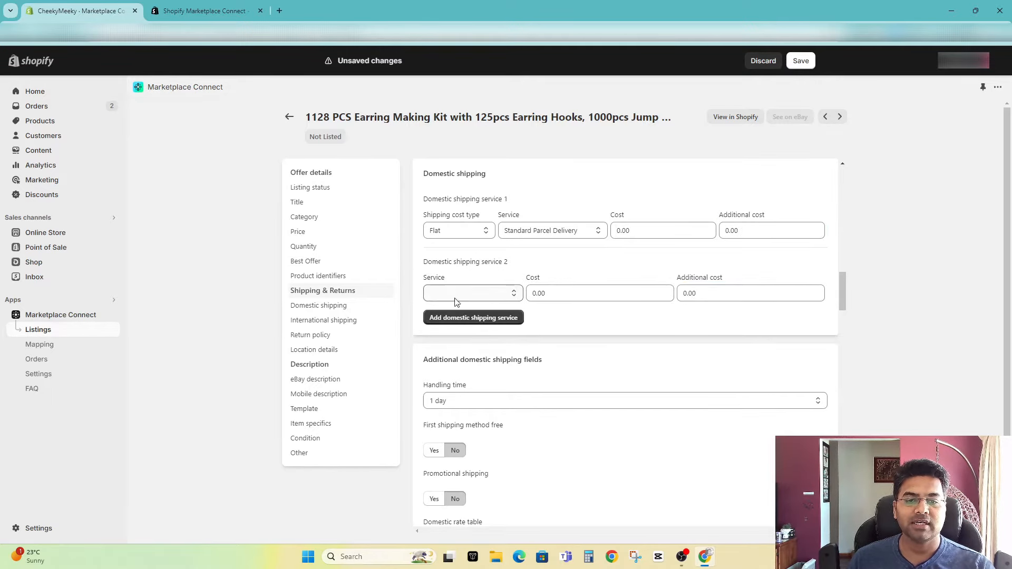
drag(425, 262, 471, 262)
click(471, 263)
click(461, 299)
scroll(506, 389, down, 5)
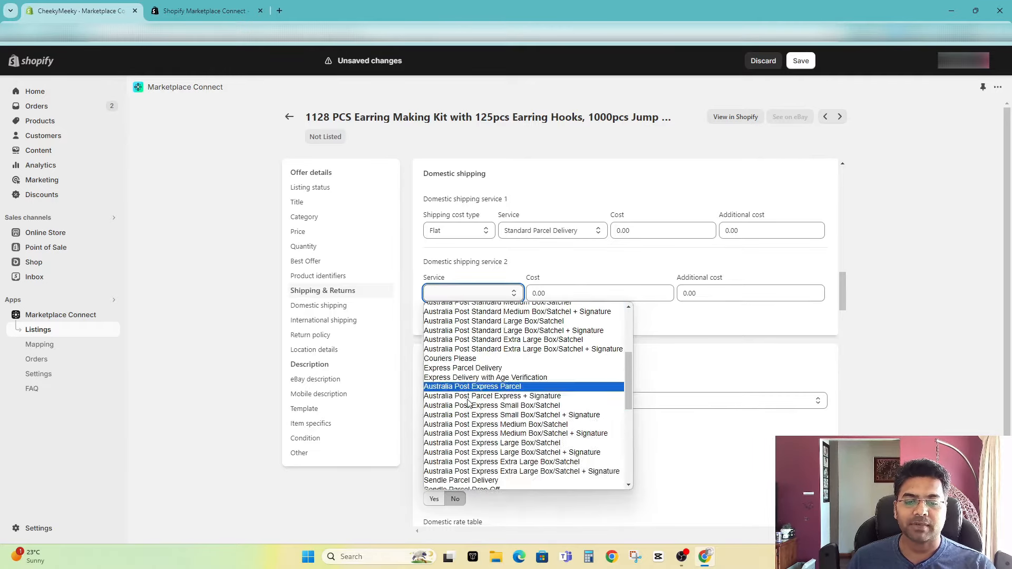
scroll(508, 387, up, 5)
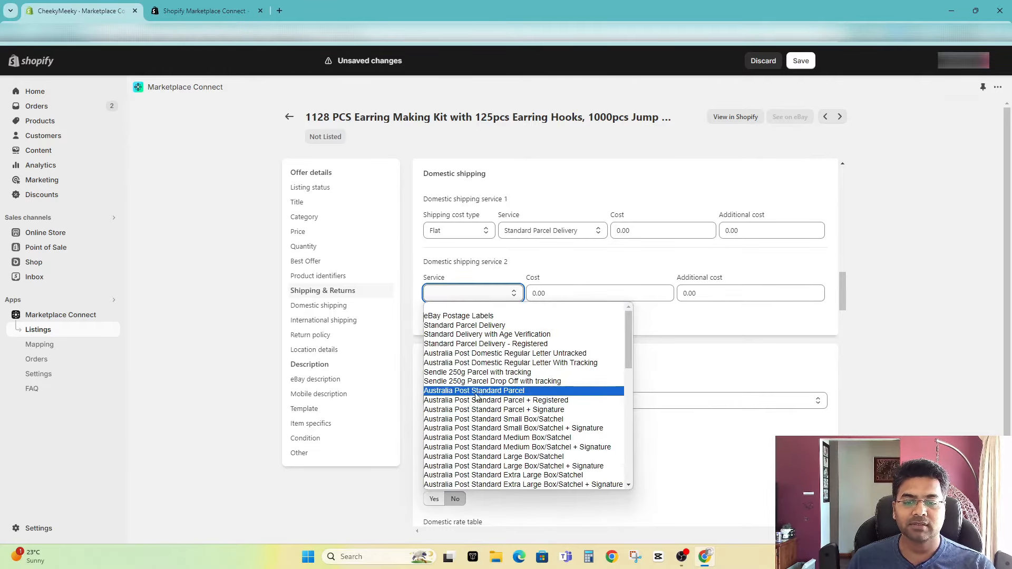
scroll(509, 413, down, 2)
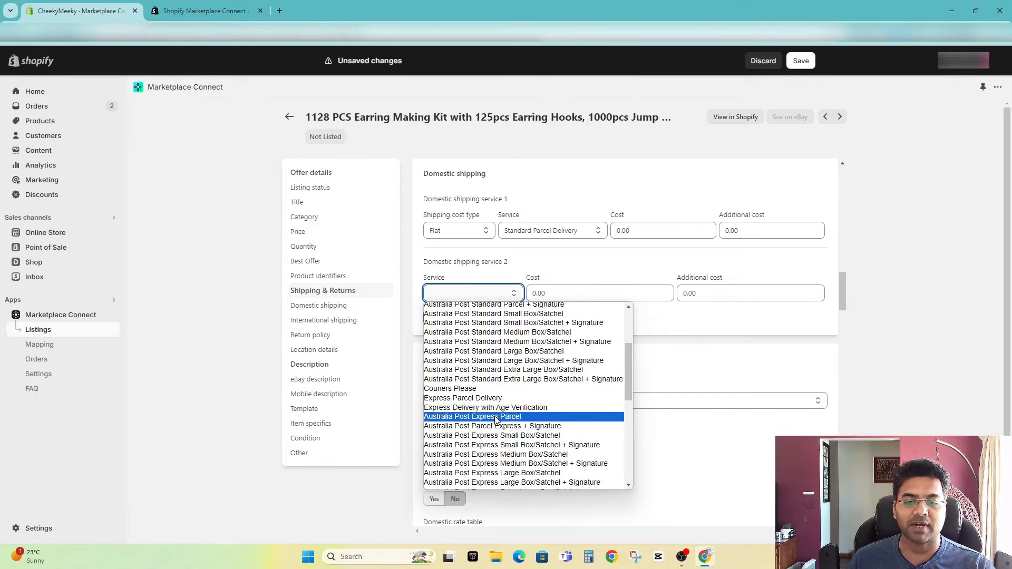
click(495, 417)
drag(611, 294, 542, 296)
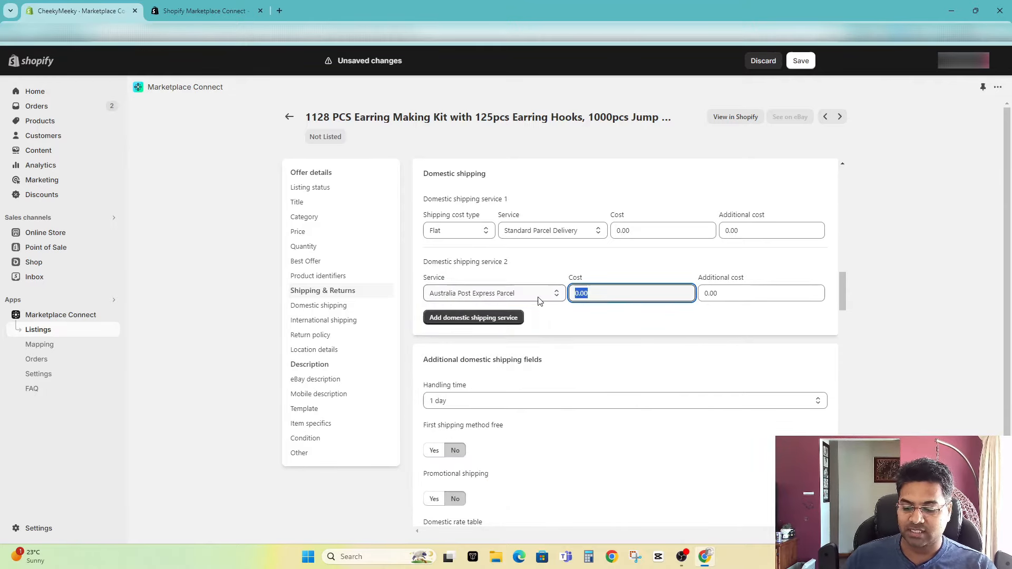
text(15)
key(Tab)
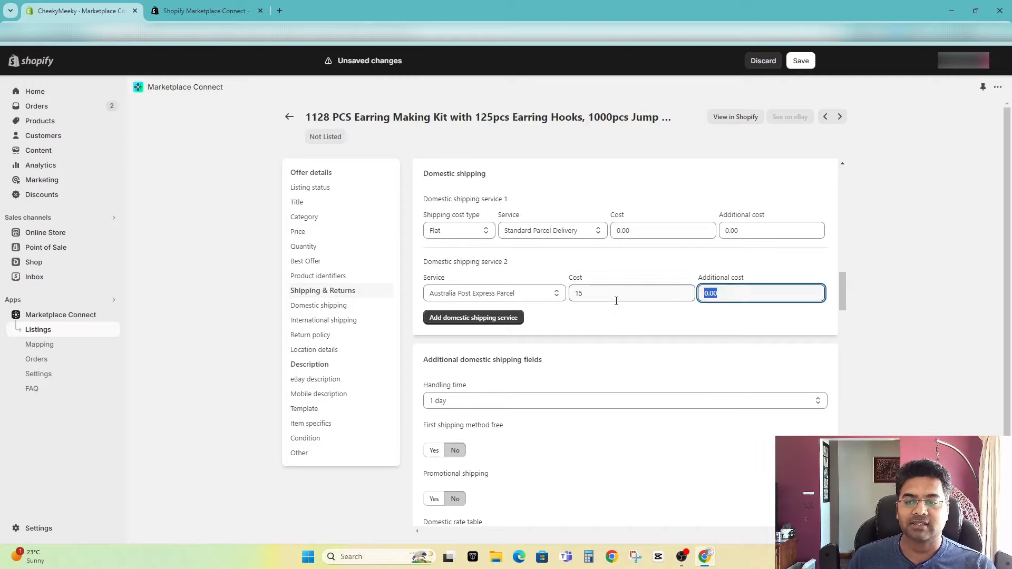
text(10)
click(610, 308)
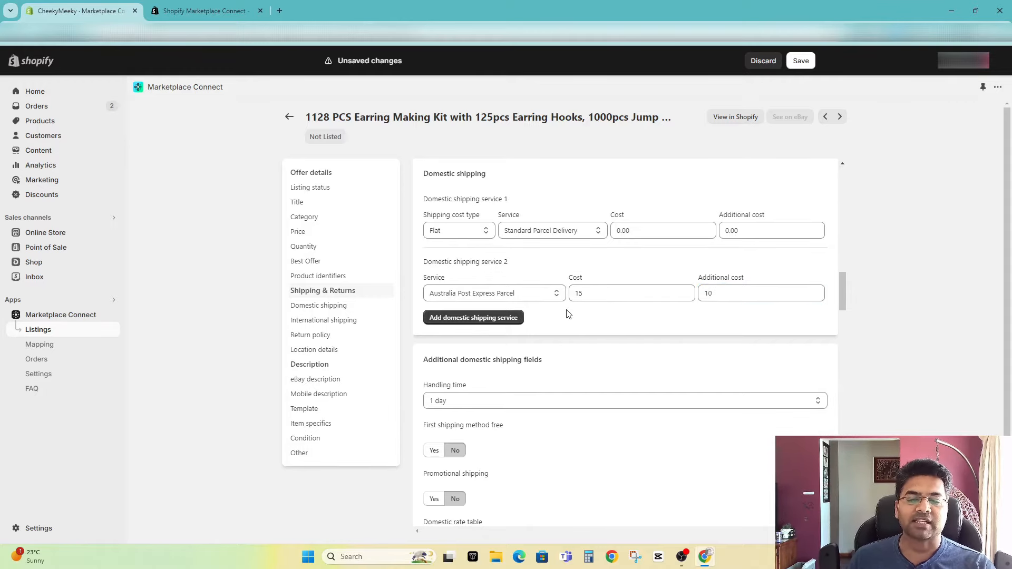
Step: Add Local Pickup as the third domestic shipping service
click(495, 317)
click(487, 356)
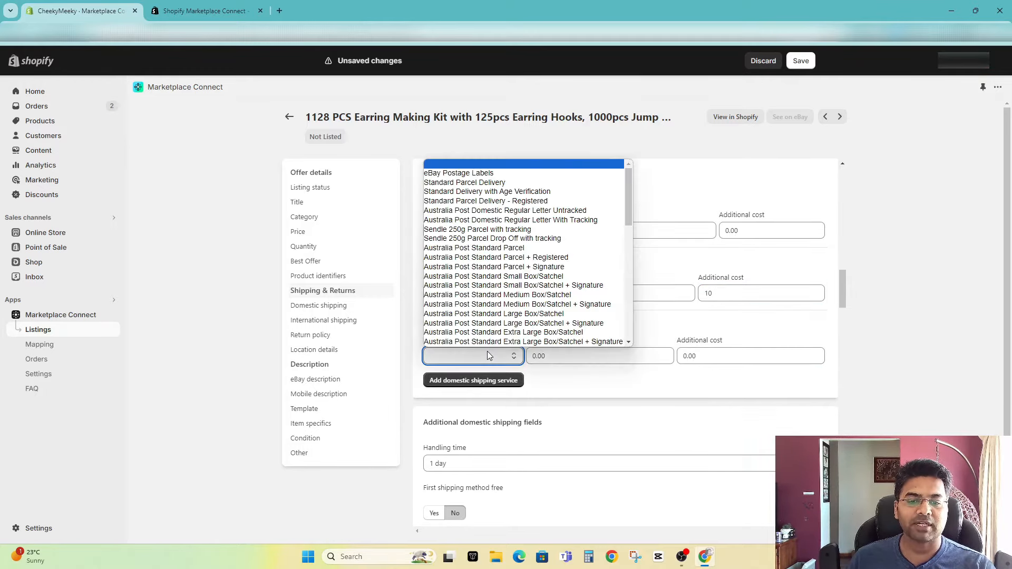
scroll(486, 267, down, 5)
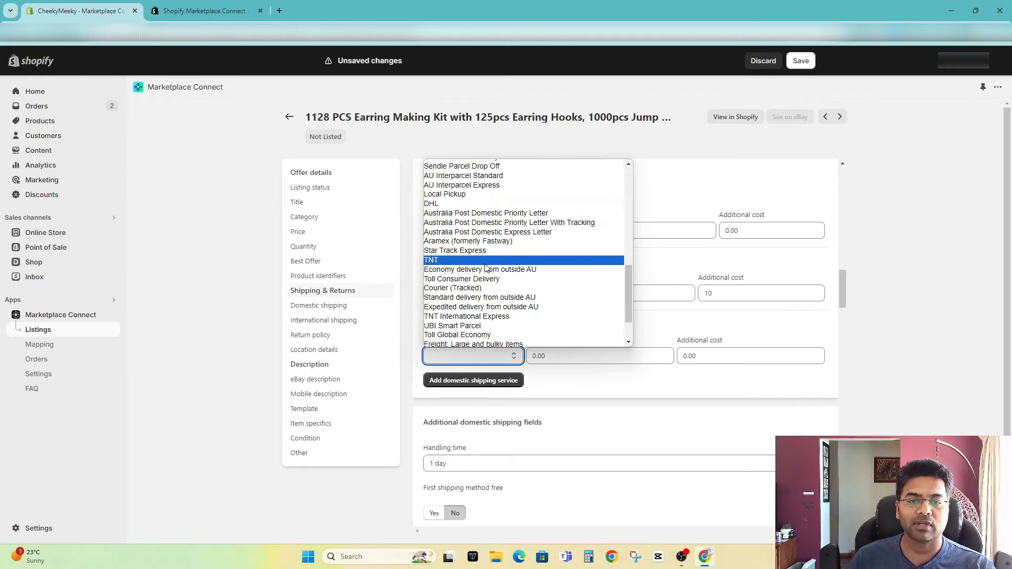
click(457, 195)
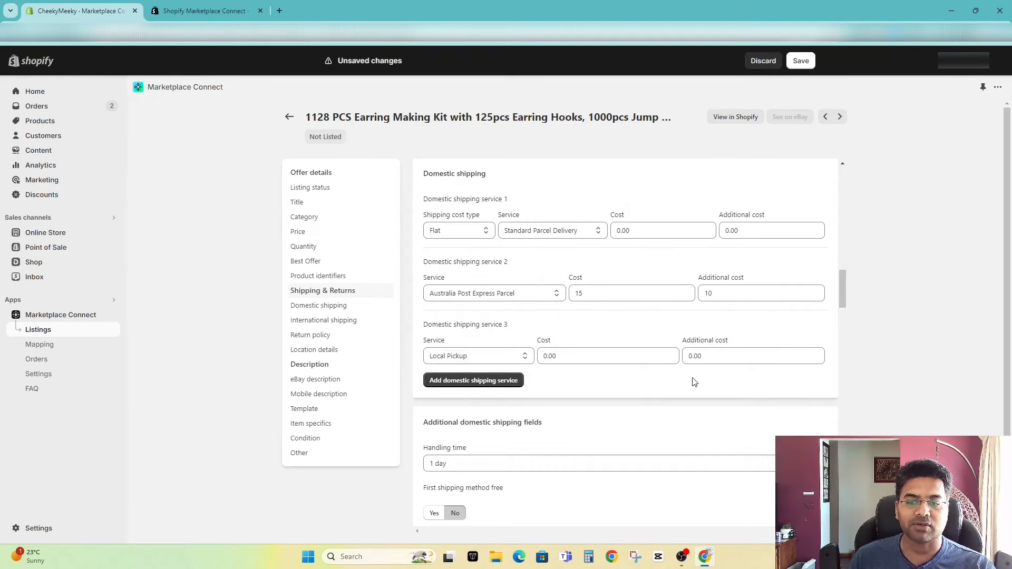
Step: Review the handling time, free first shipping method, promotional shipping and rate table options for domestic shipping
scroll(551, 503, down, 2)
scroll(484, 317, down, 2)
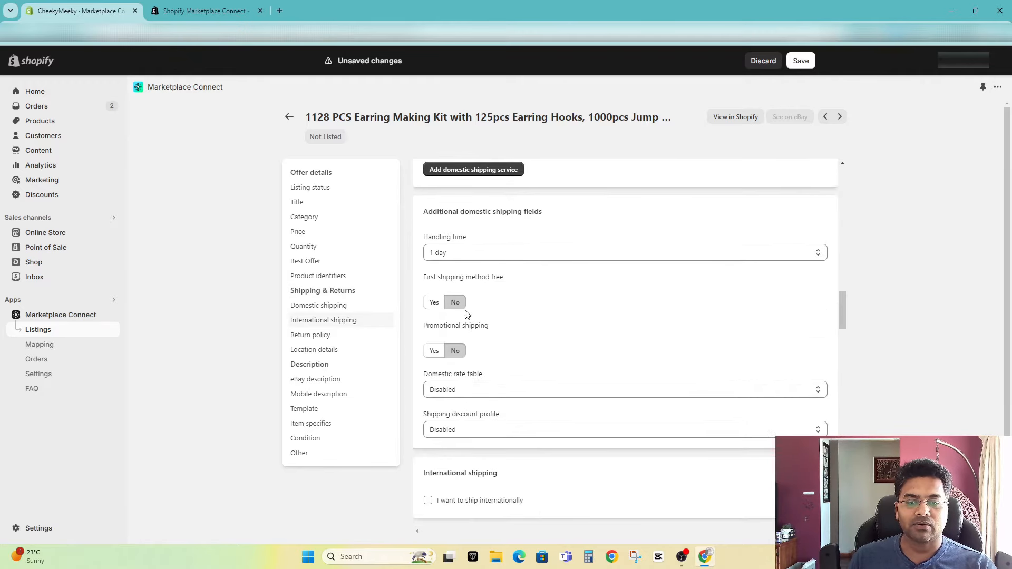
click(449, 254)
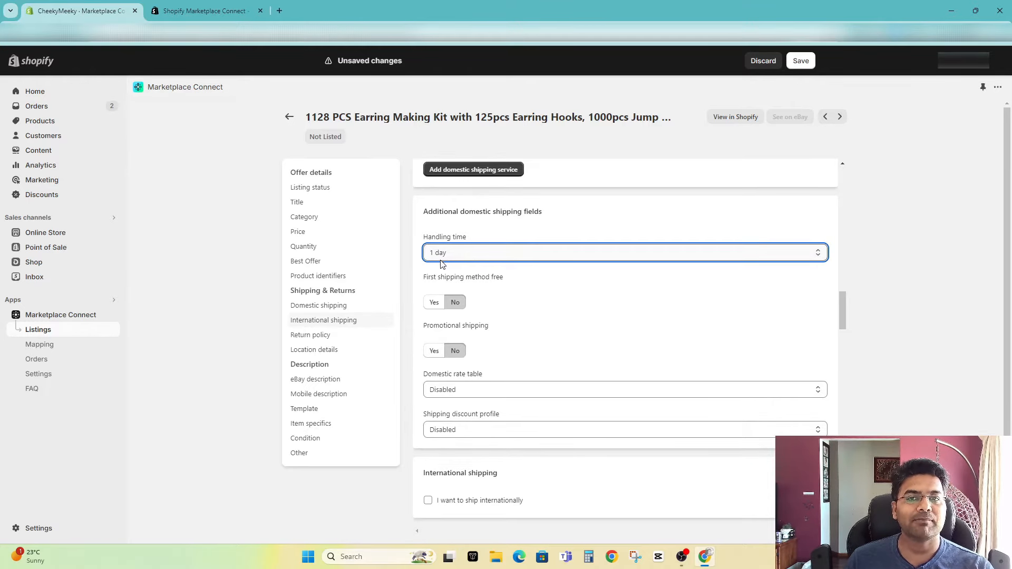
click(502, 281)
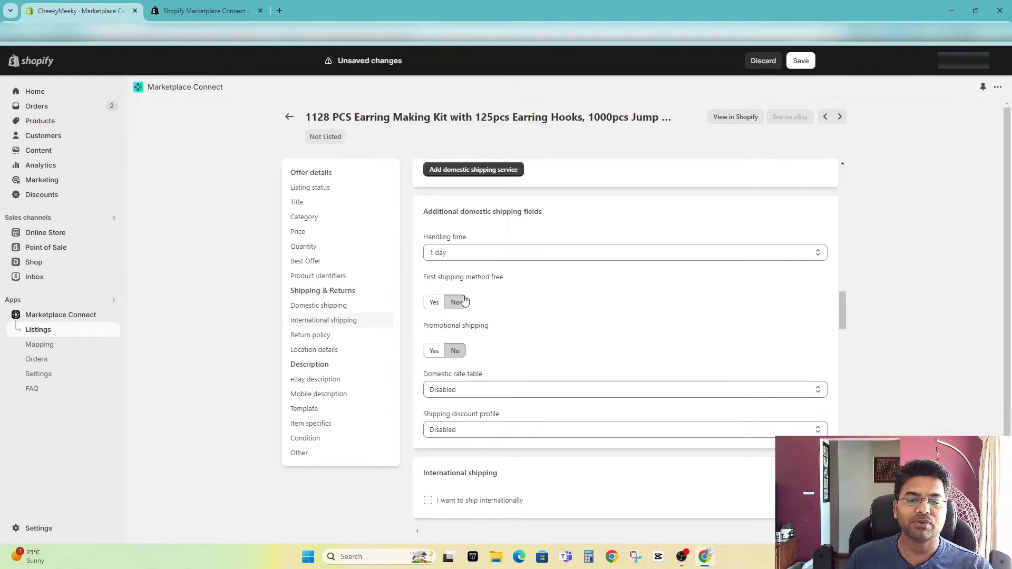
scroll(462, 319, up, 6)
scroll(481, 351, down, 6)
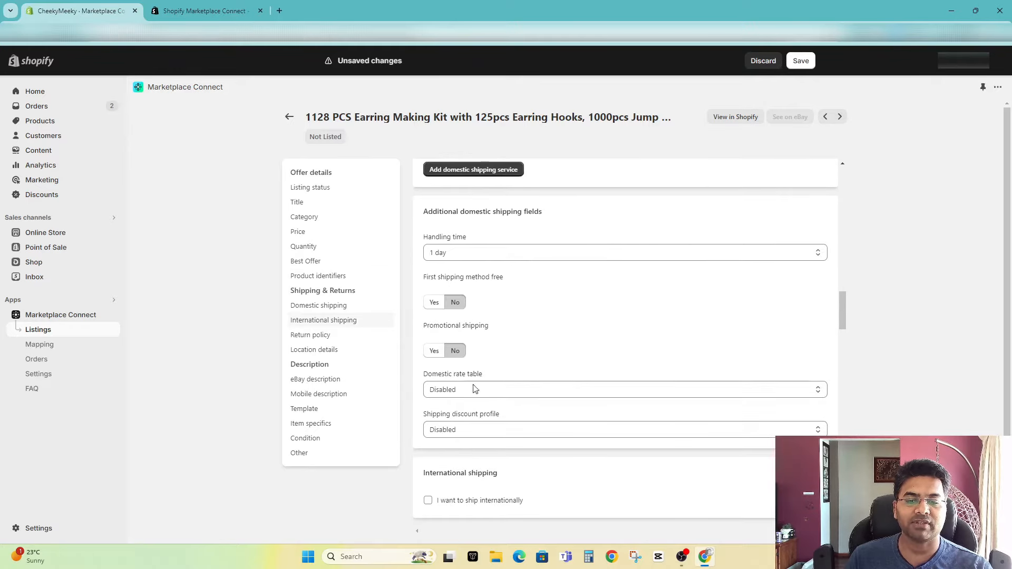
Step: Enable international shipping for the listing, keep the Flat cost type, and expand the ship-to locations of international shipping service 1
scroll(477, 411, down, 4)
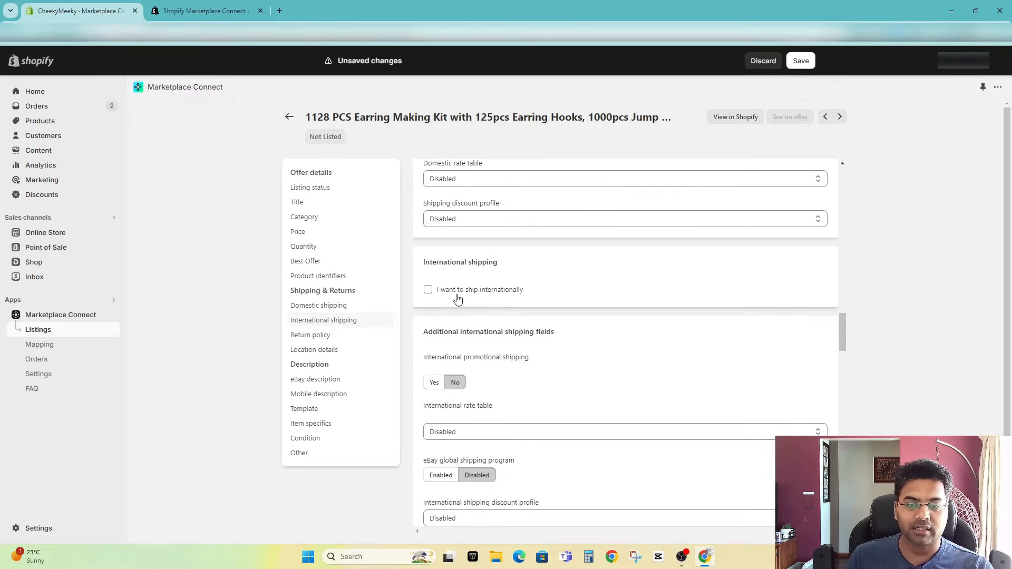
click(428, 290)
click(467, 346)
click(467, 346)
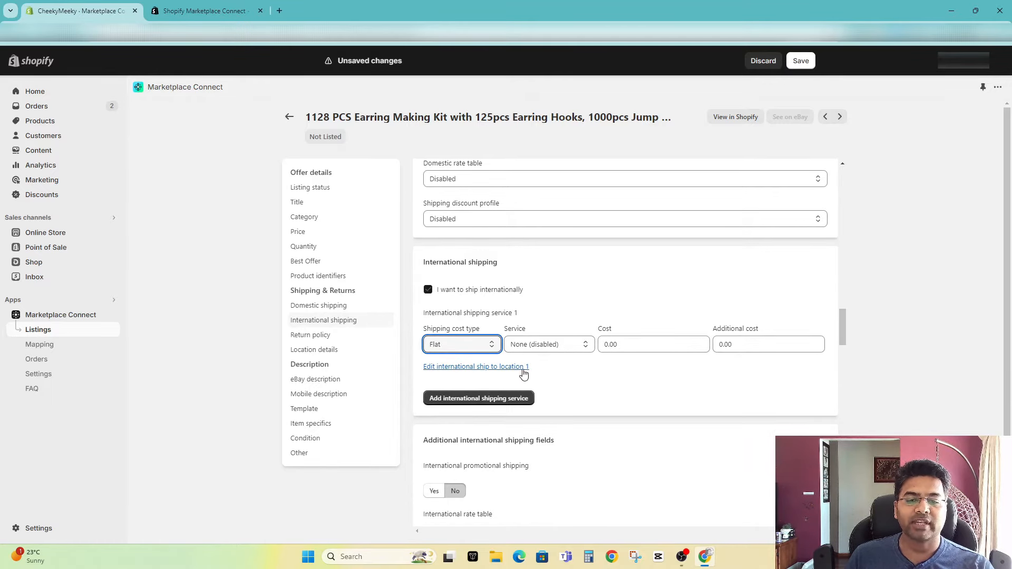
click(446, 369)
scroll(458, 343, down, 2)
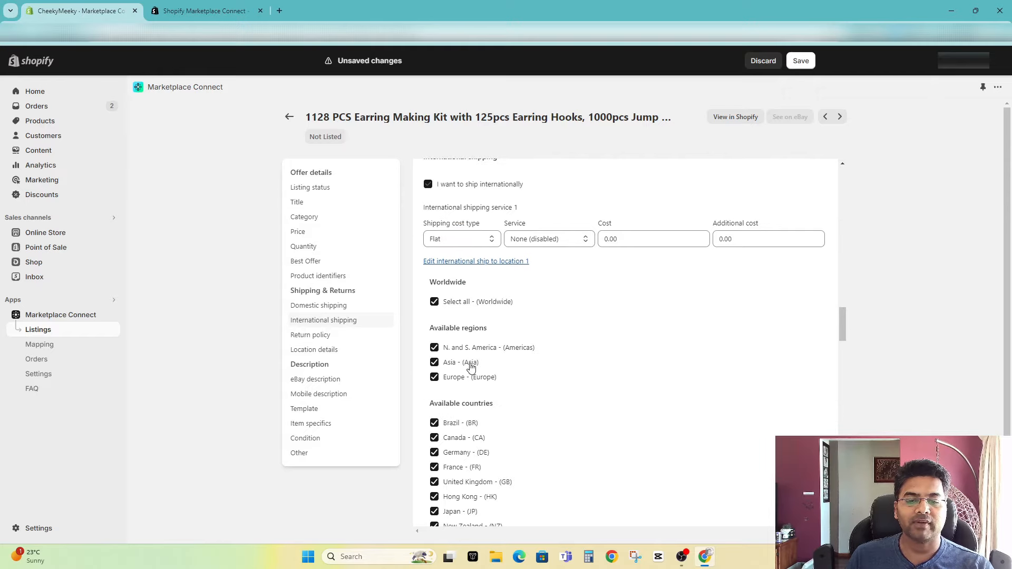
Step: Limit the ship-to locations of international shipping service 1 to Europe, Brazil and Canada instead of worldwide
scroll(464, 306, down, 2)
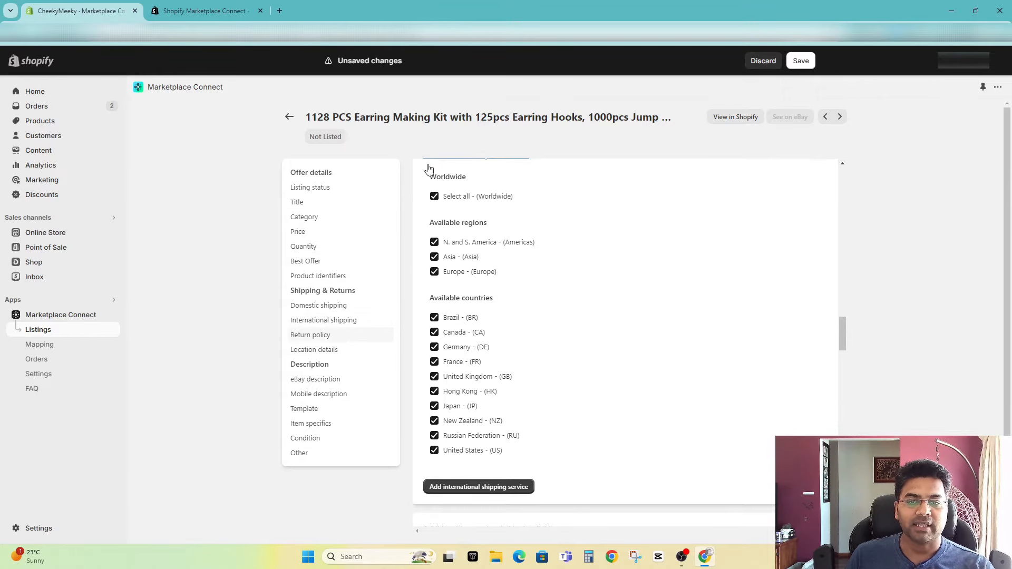
click(434, 197)
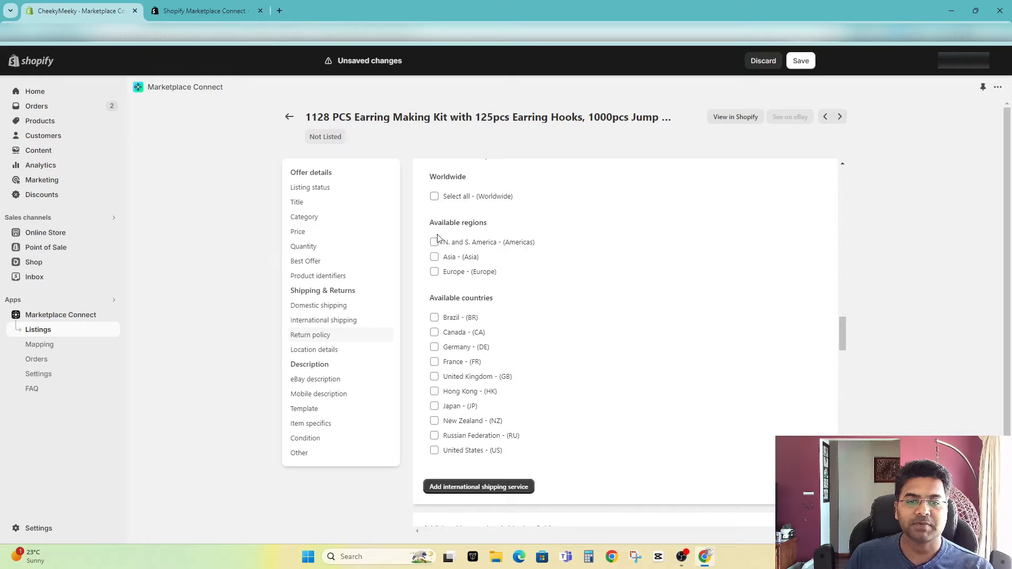
click(434, 271)
click(434, 317)
click(434, 332)
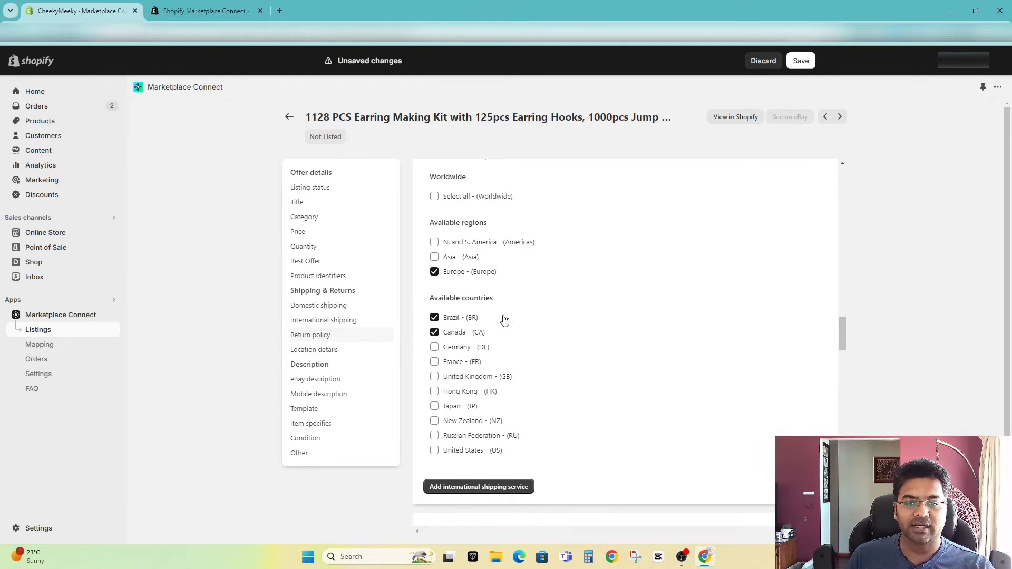
Step: Set international service 1 to Standard International Flat Rate Postage with a cost of 40, and switch international shipping off again
scroll(501, 318, up, 4)
click(636, 347)
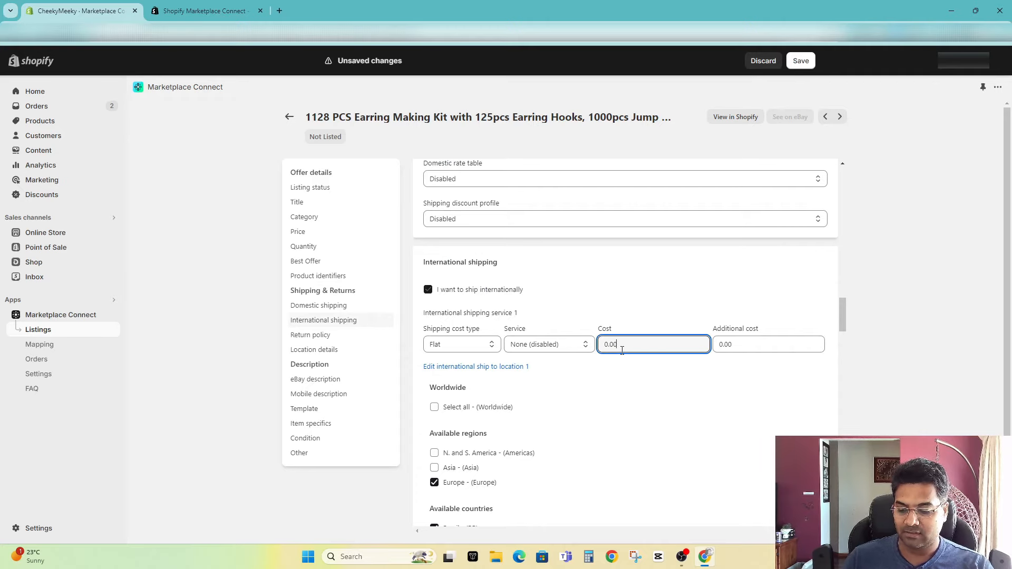
click(685, 433)
click(548, 344)
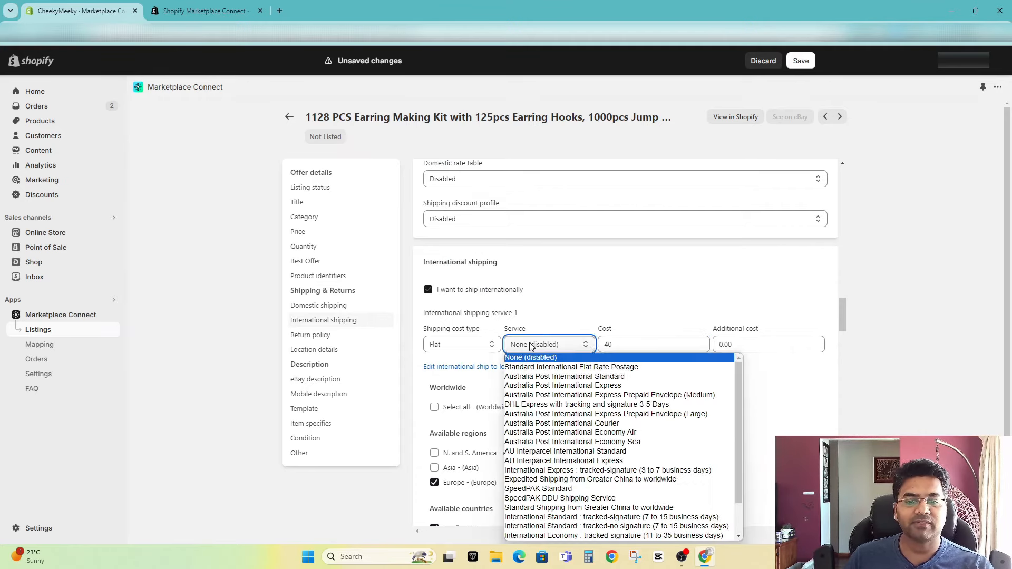
click(537, 369)
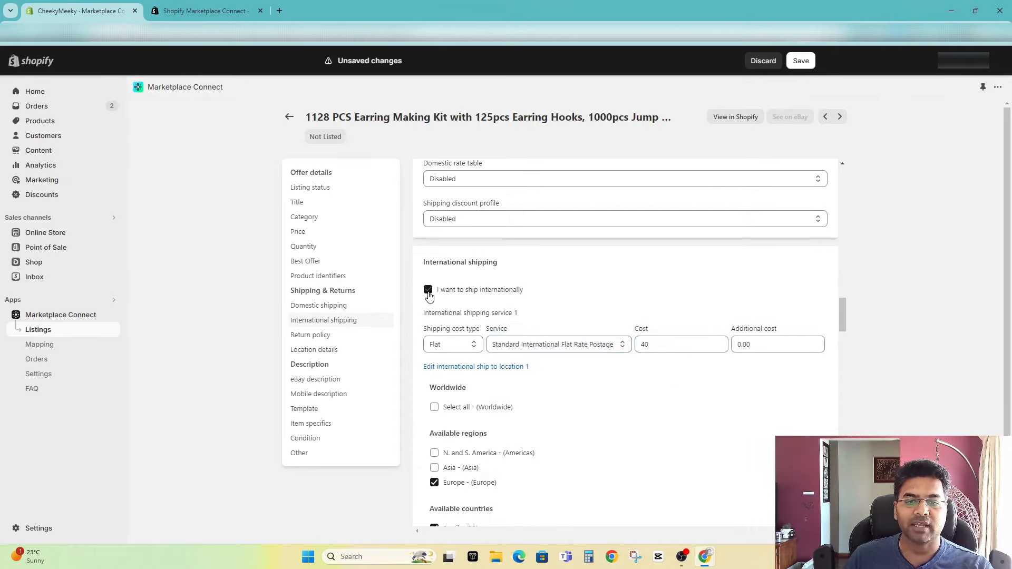
click(427, 290)
Step: Review the return policy settings and the location details, including item address, postal code, country code and ship-to locations
scroll(463, 218, down, 3)
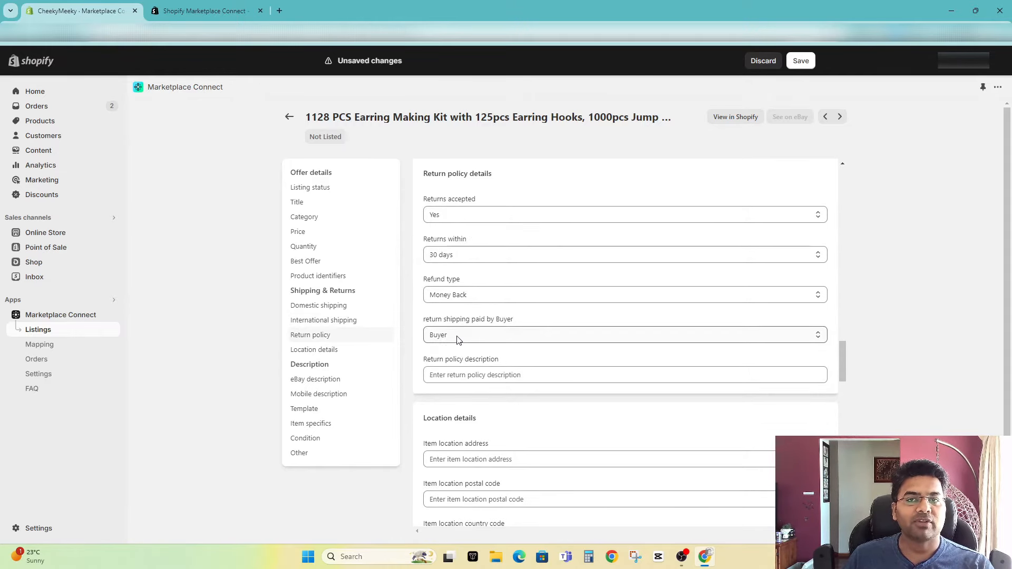
scroll(456, 376, down, 3)
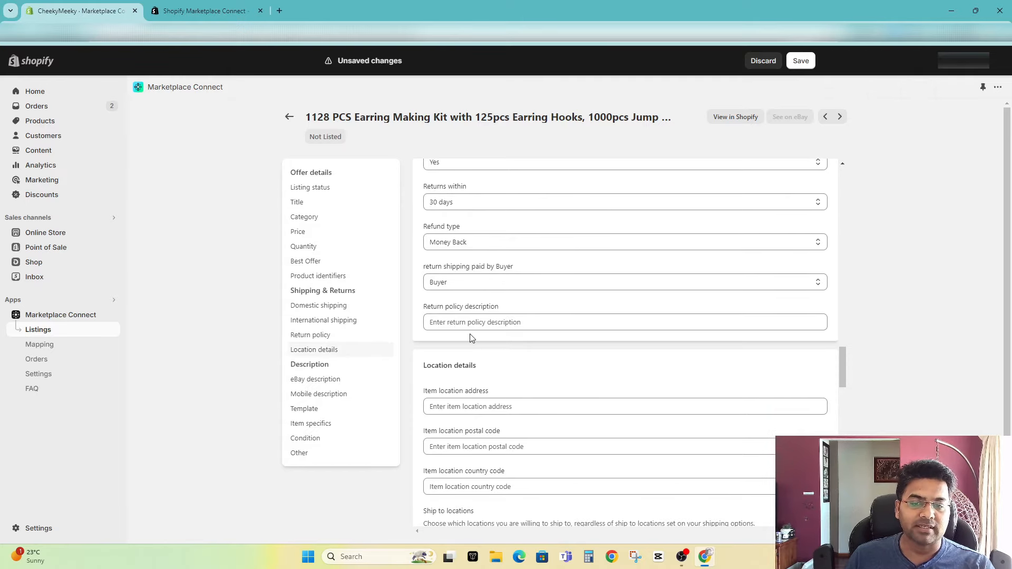
click(454, 225)
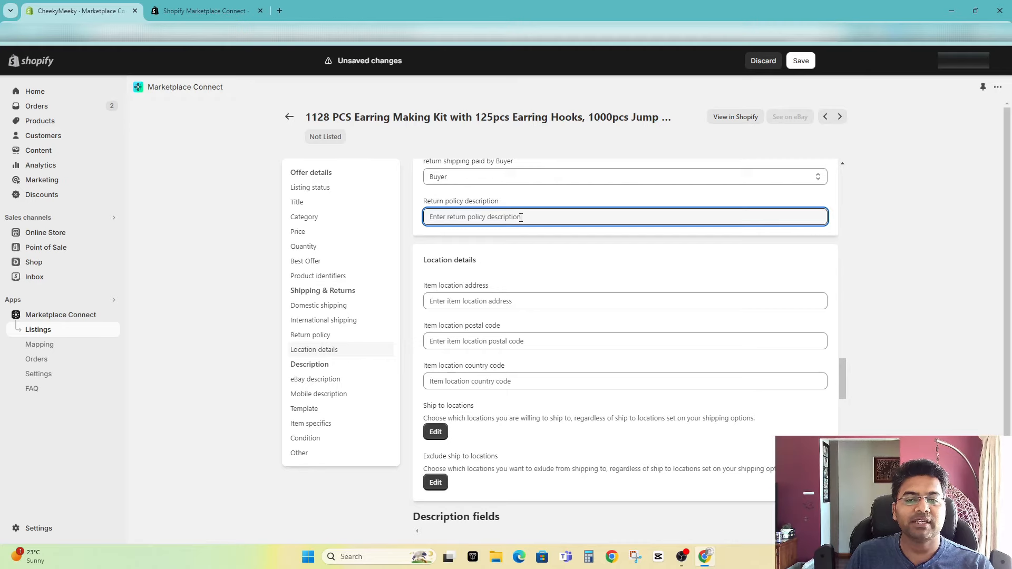
scroll(543, 234, down, 2)
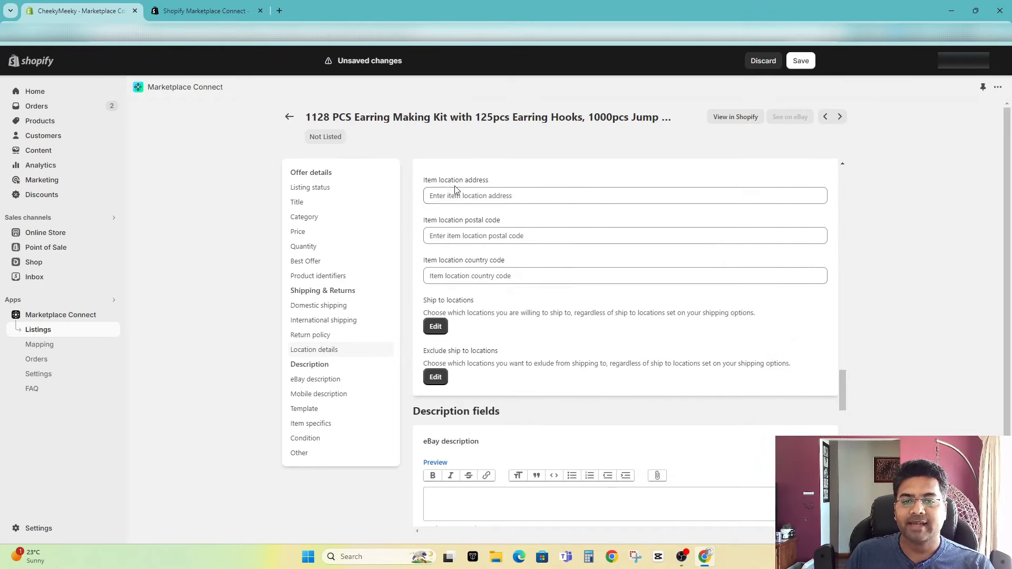
click(485, 197)
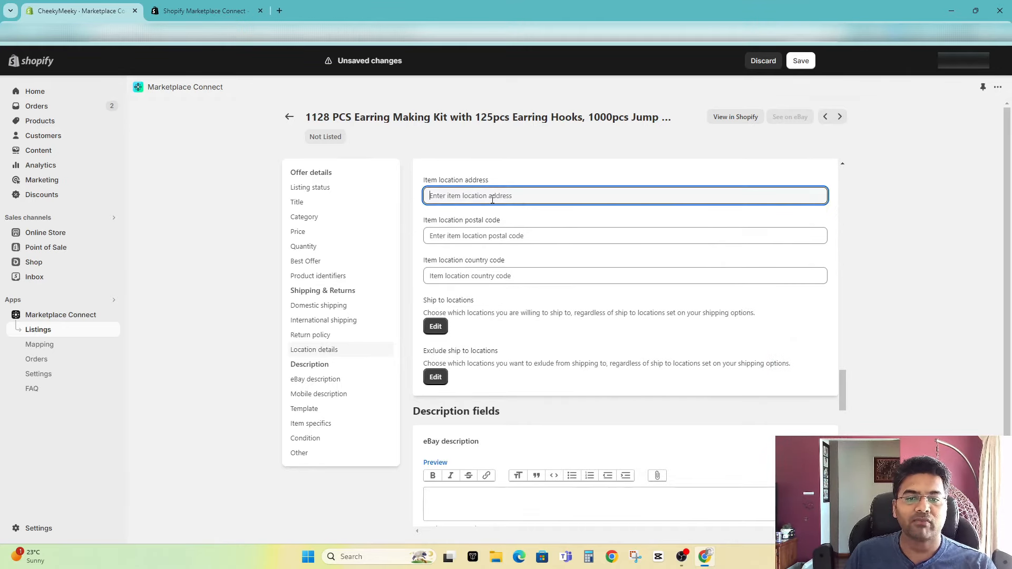
scroll(493, 211, up, 2)
scroll(483, 305, down, 3)
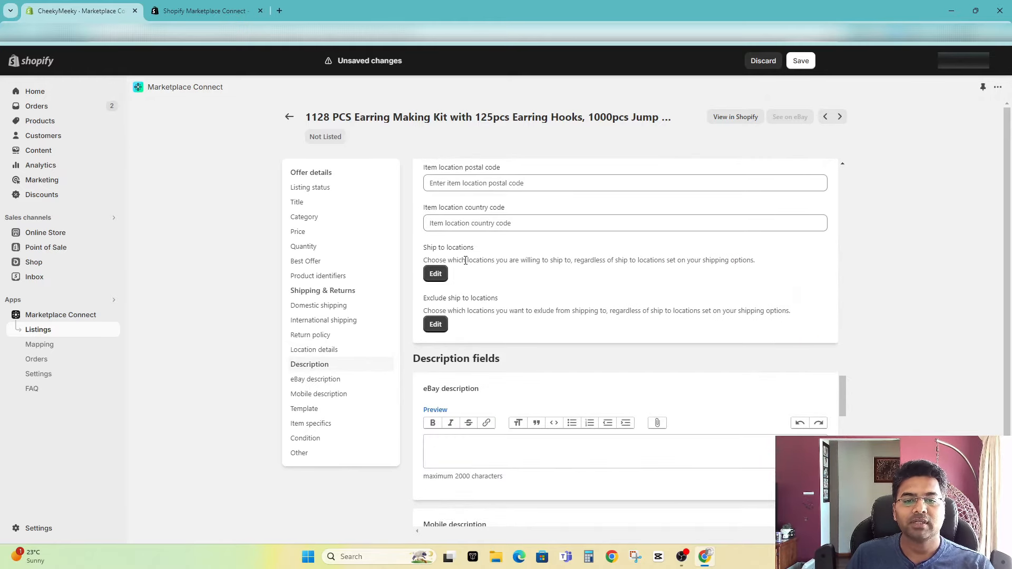
scroll(465, 261, down, 1)
scroll(467, 227, up, 2)
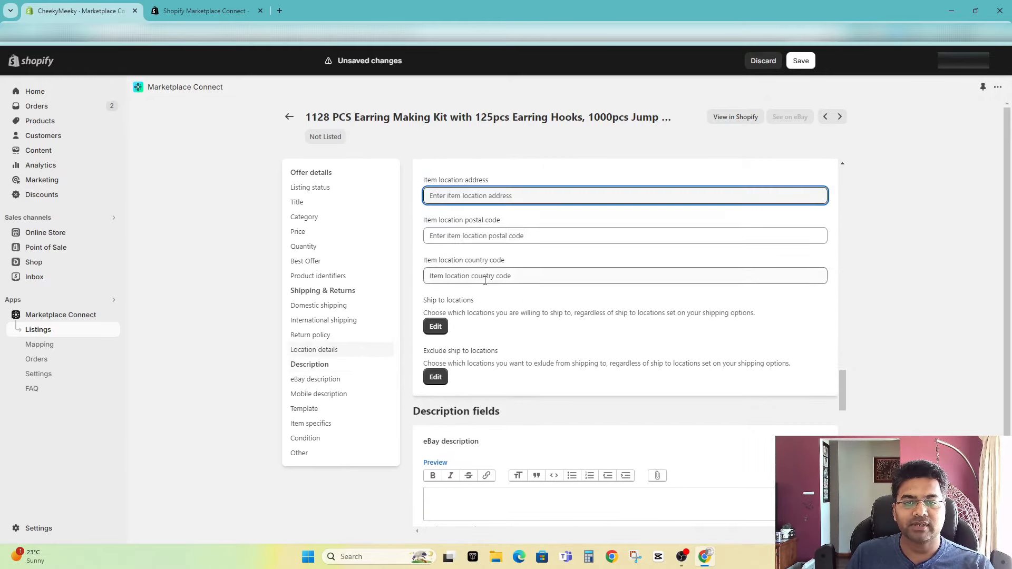
scroll(483, 284, up, 2)
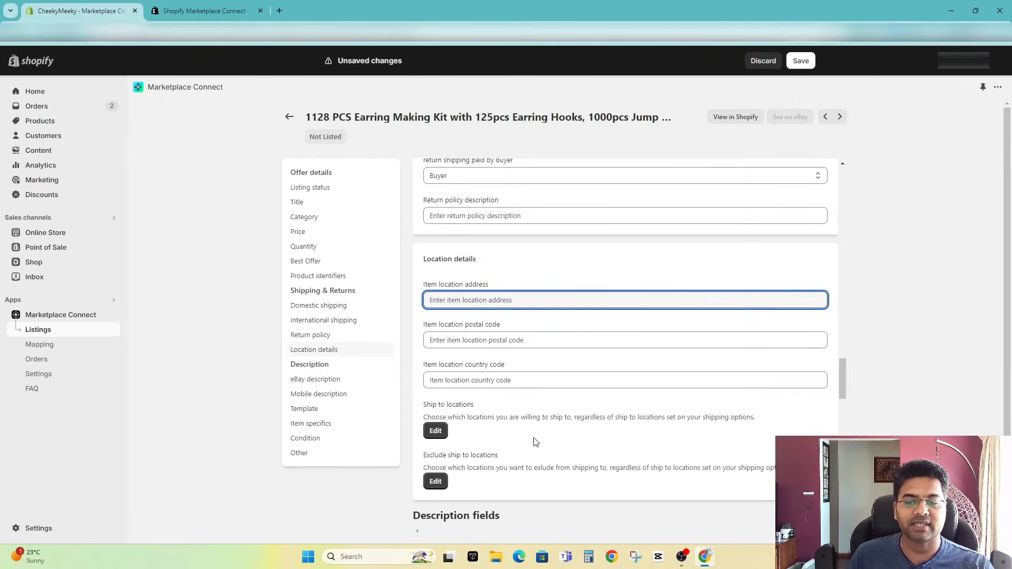
scroll(534, 435, down, 4)
Step: Examine the eBay description and mobile description fields of the listing
scroll(537, 327, down, 2)
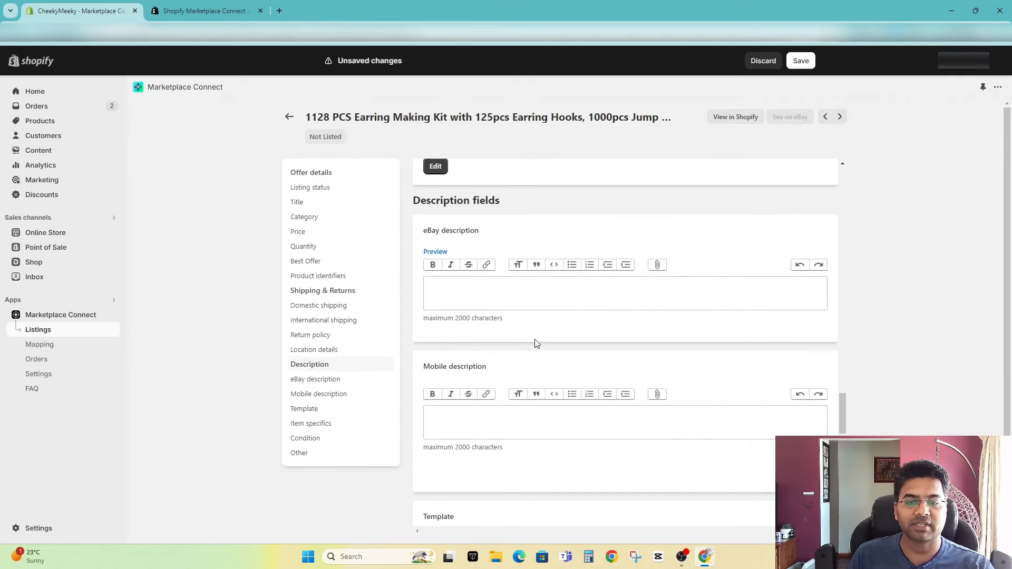
triple_click(437, 231)
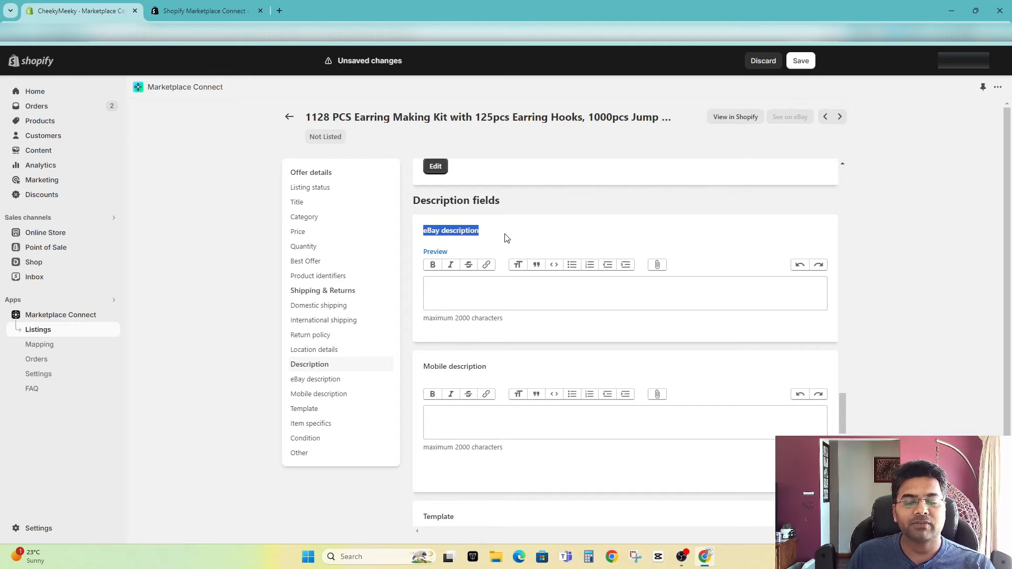
click(505, 236)
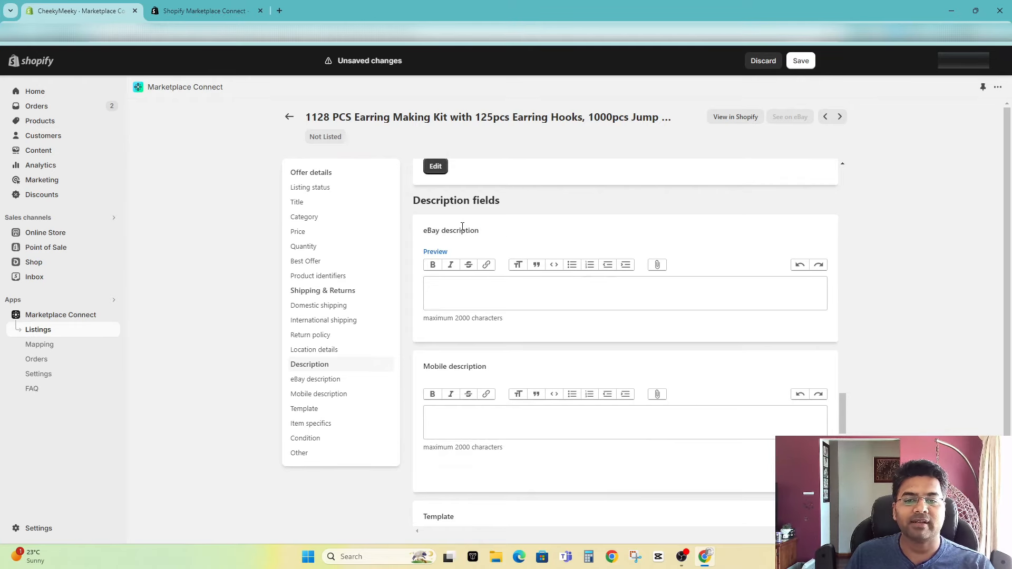
drag(482, 236, 423, 232)
click(430, 232)
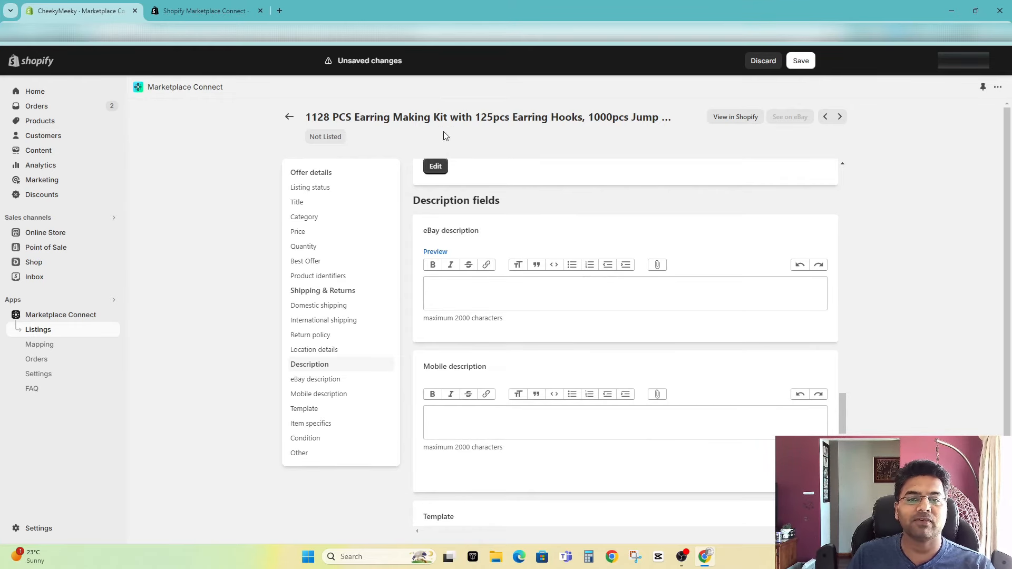
click(488, 296)
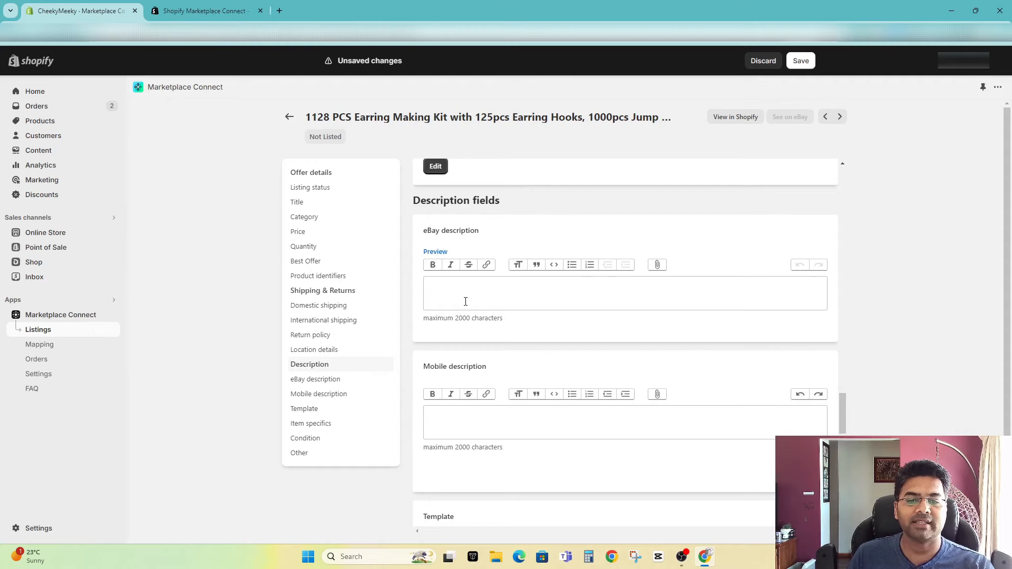
Step: Review the template options, item specifics, eBay condition and the other fields such as image synchronization, dimensions and private listing
scroll(479, 347, down, 3)
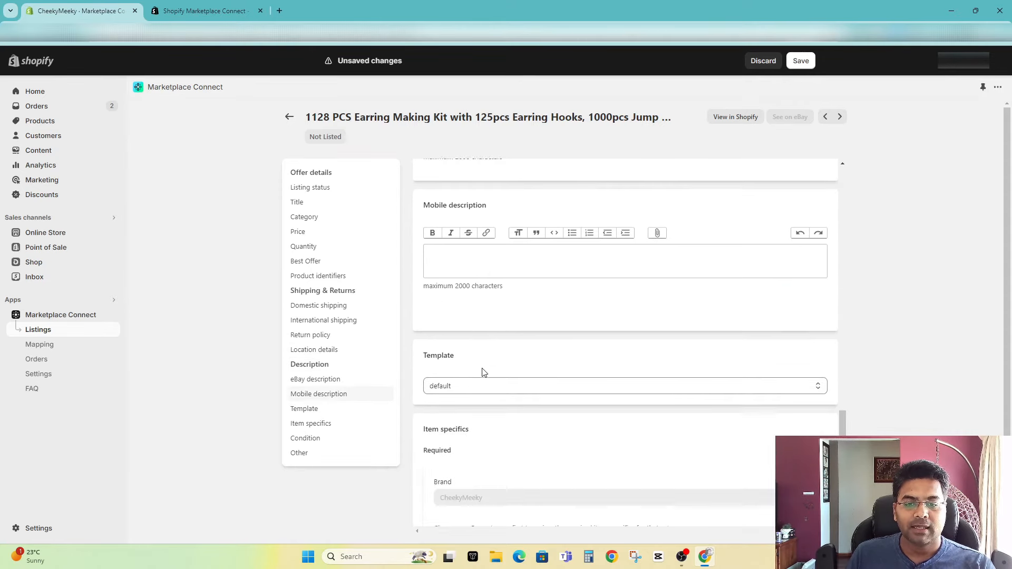
scroll(481, 368, down, 3)
click(472, 232)
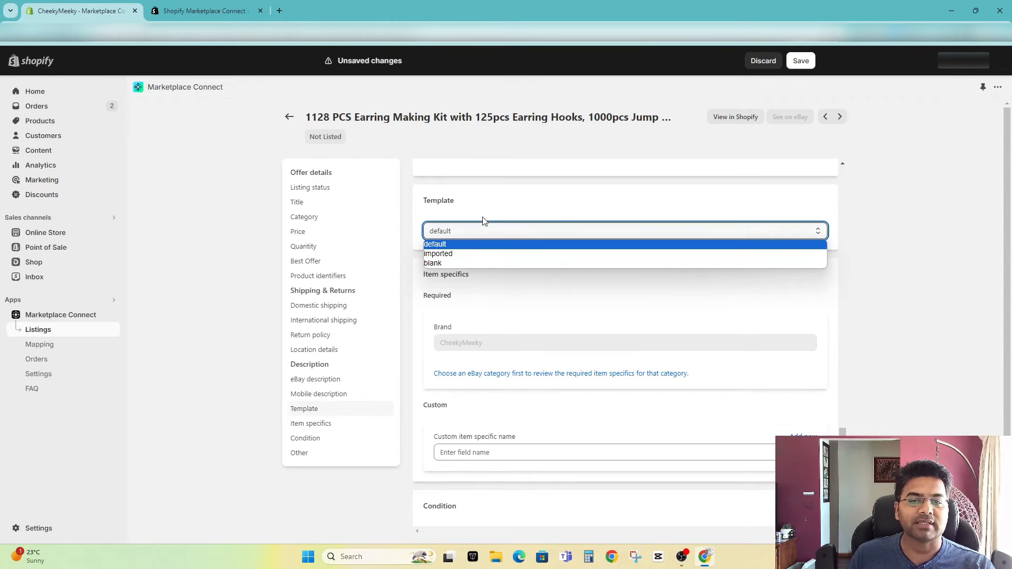
click(483, 221)
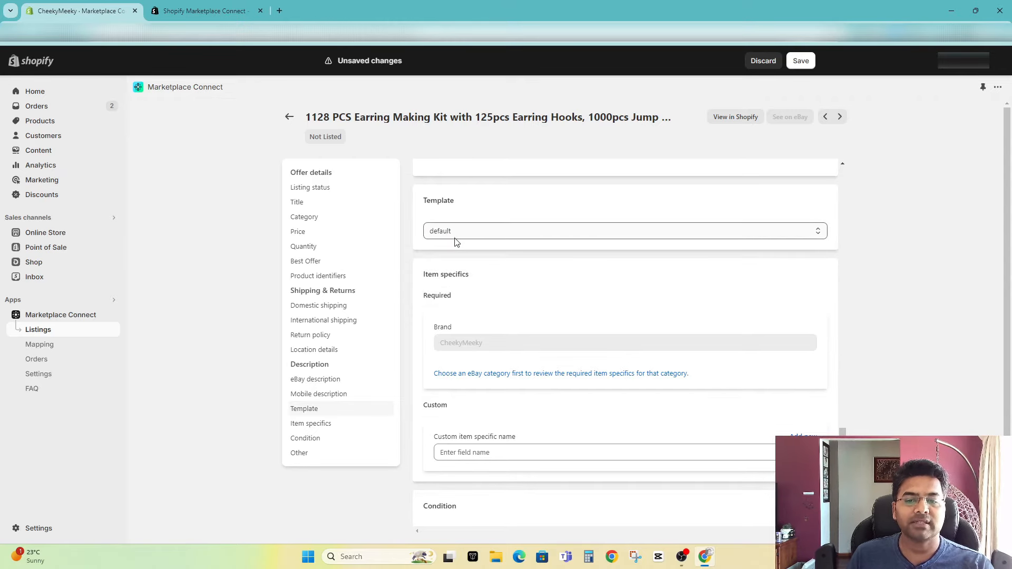
scroll(508, 335, down, 2)
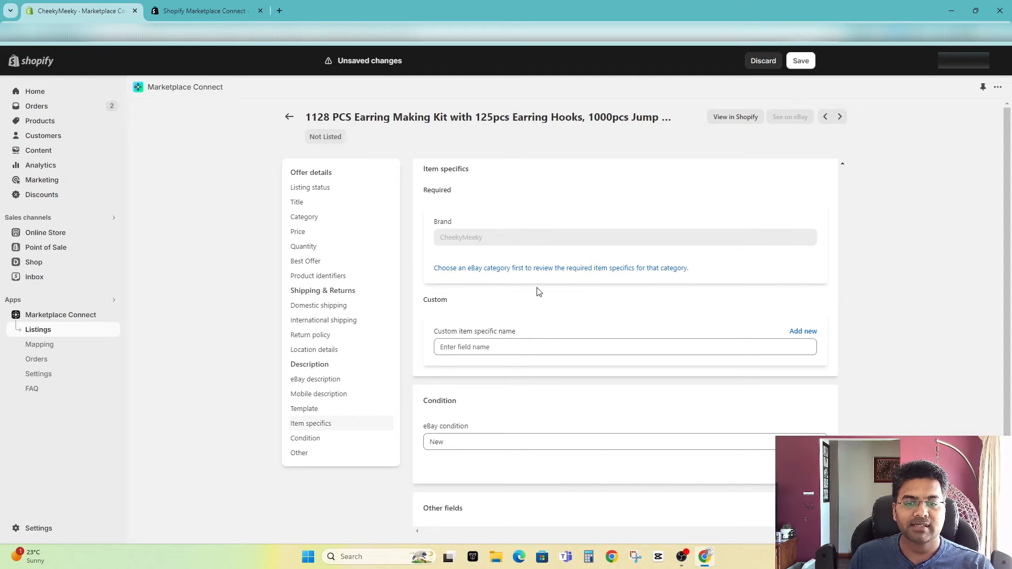
scroll(562, 363, down, 2)
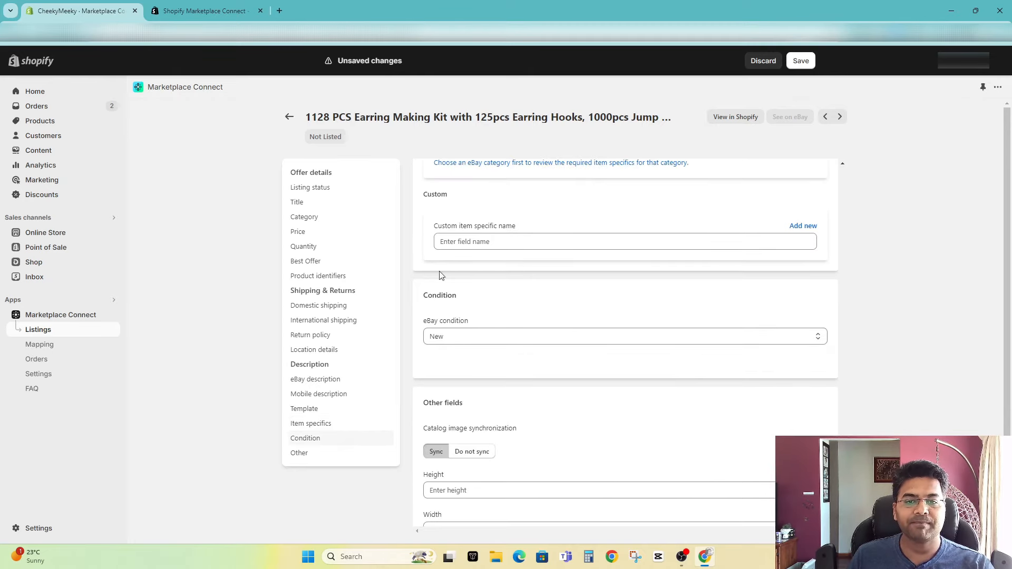
scroll(553, 353, down, 2)
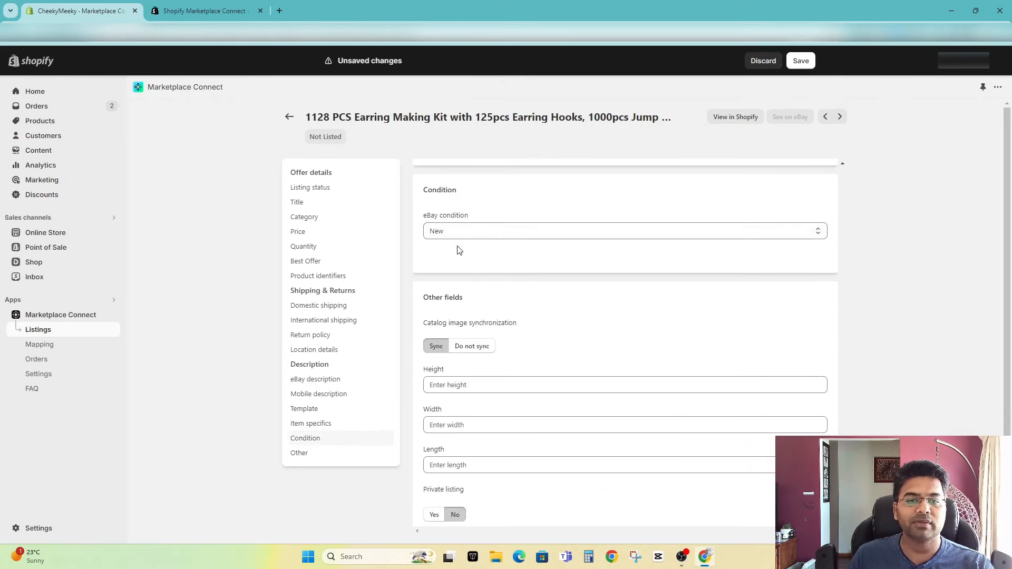
scroll(479, 348, down, 3)
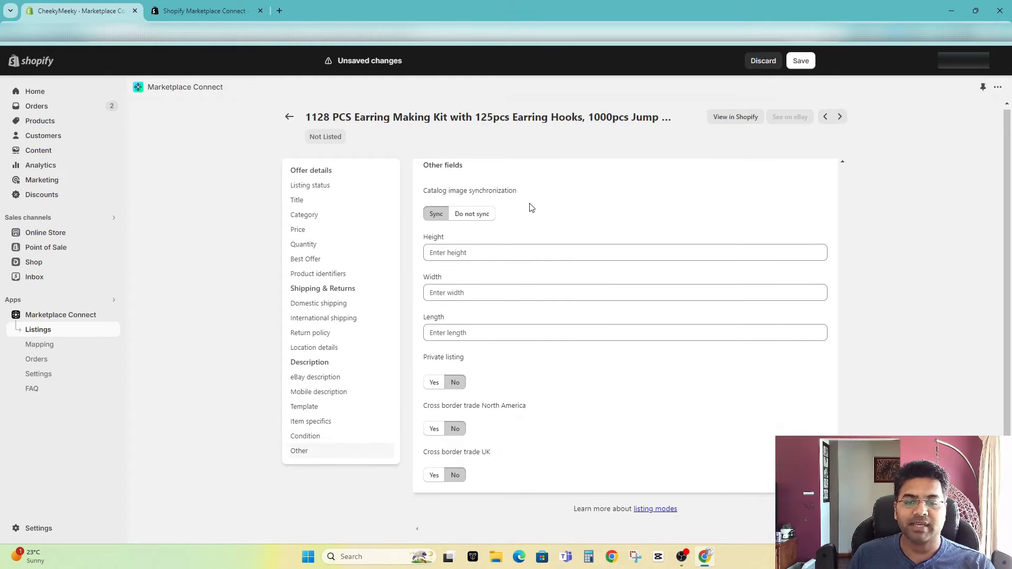
Step: Switch the listing to Disabled and return to the listings overview, discarding the unsaved changes
scroll(545, 269, up, 20)
scroll(544, 274, up, 8)
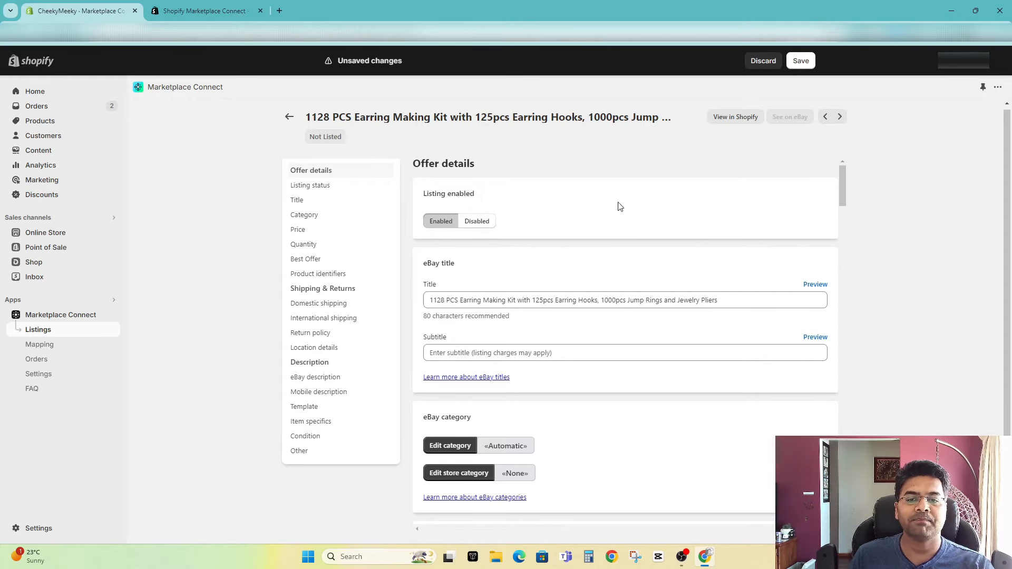
click(477, 221)
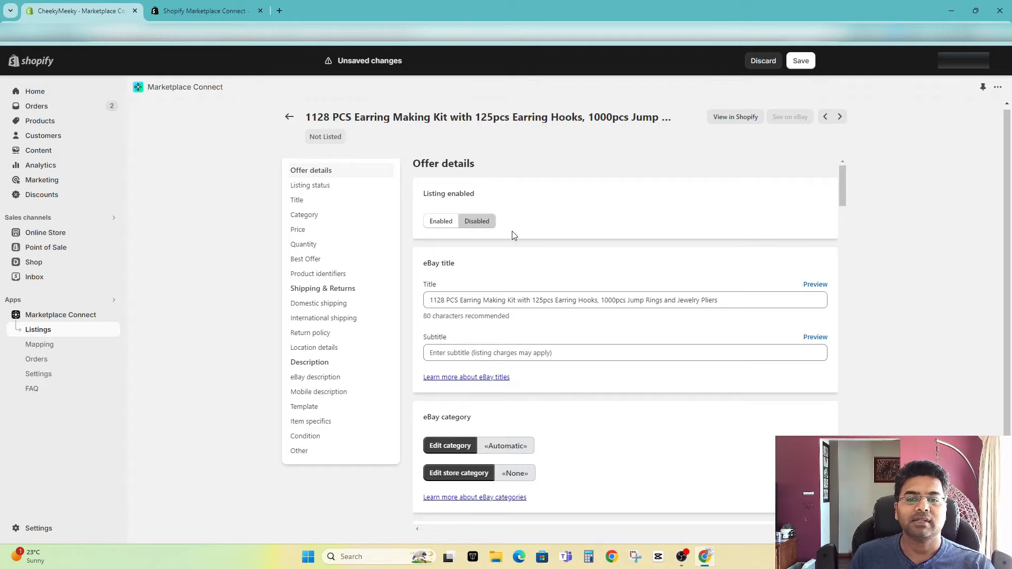
click(289, 117)
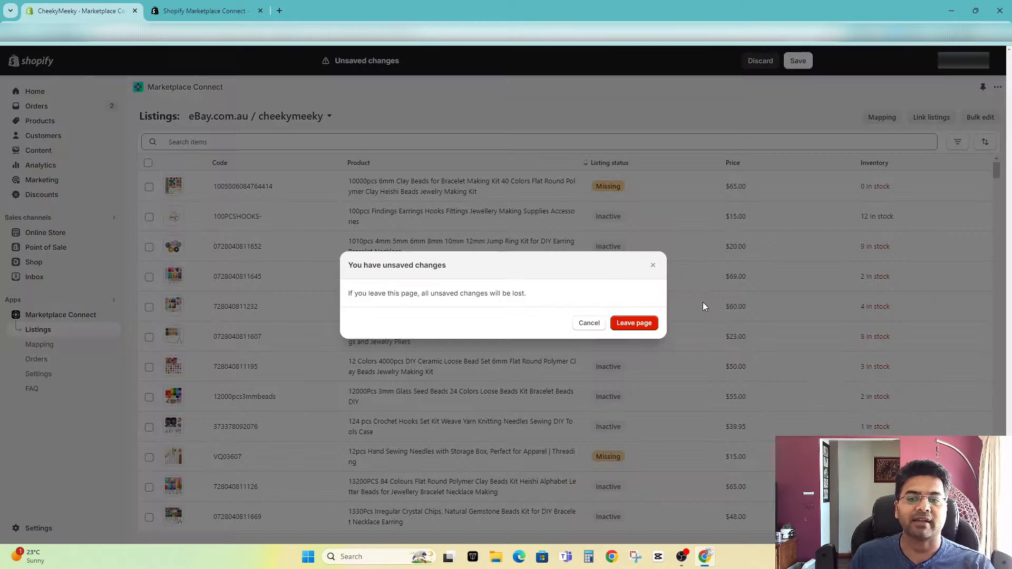
click(634, 323)
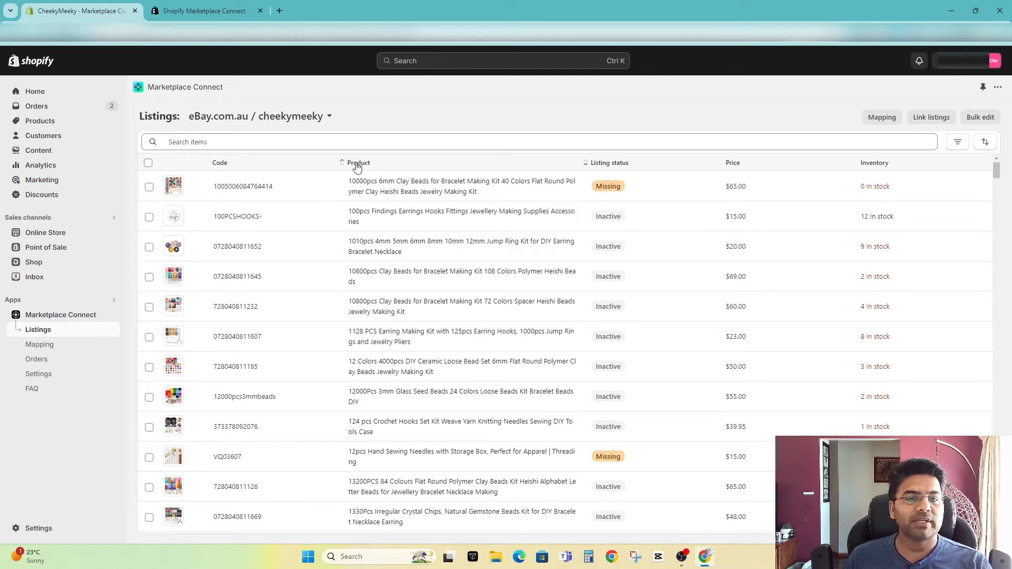
Step: Switch the listings to bulk editing, try selecting all products and a few individual ones, and clear the selection
click(980, 118)
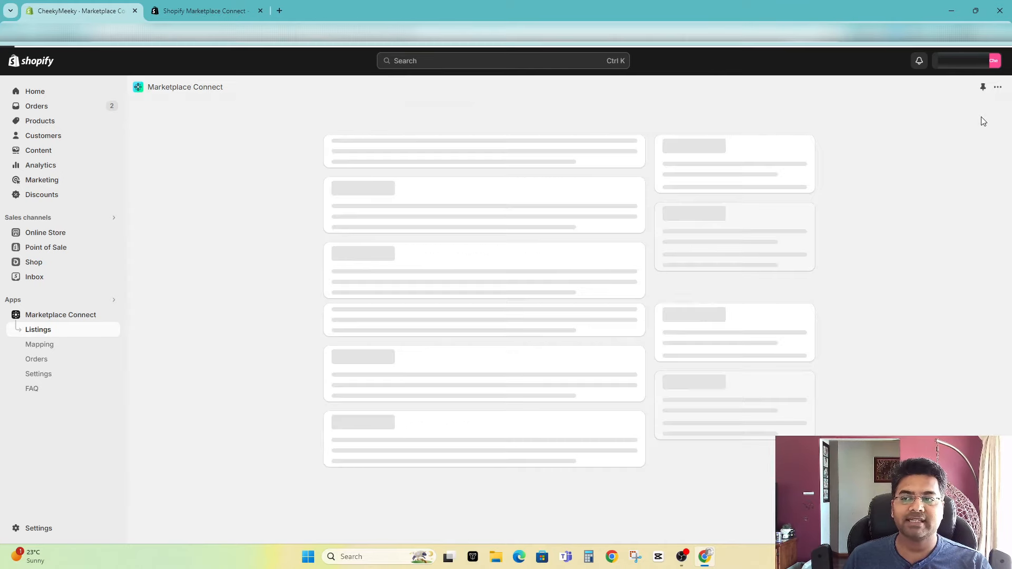
click(148, 163)
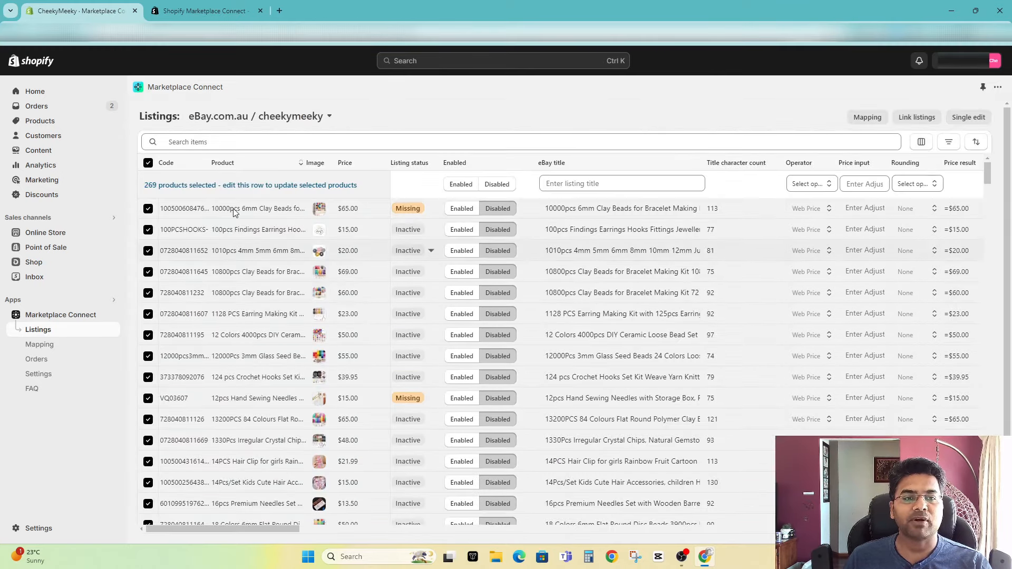
click(148, 164)
click(148, 250)
click(148, 271)
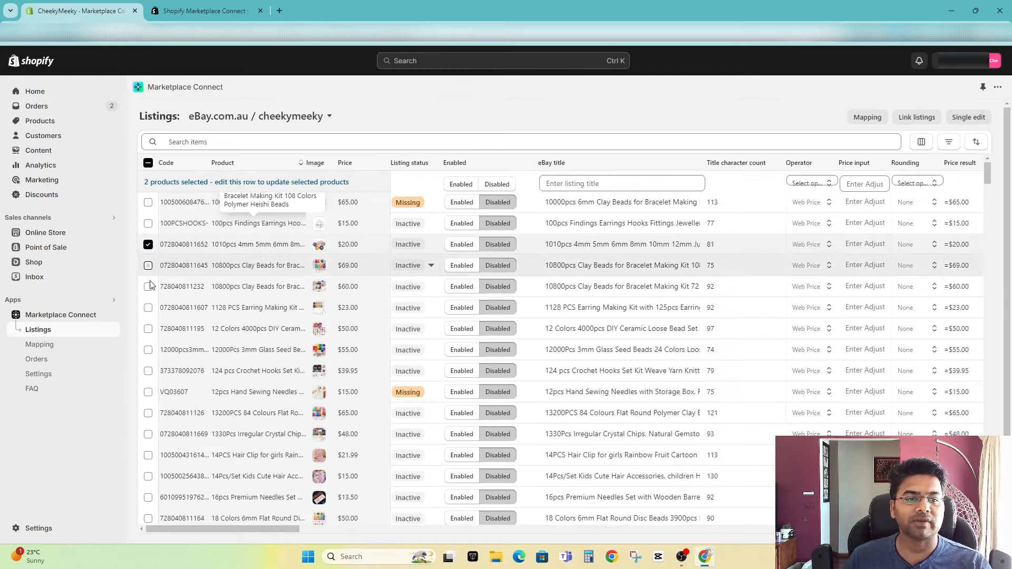
click(148, 293)
click(148, 314)
click(148, 164)
click(148, 164)
click(148, 164)
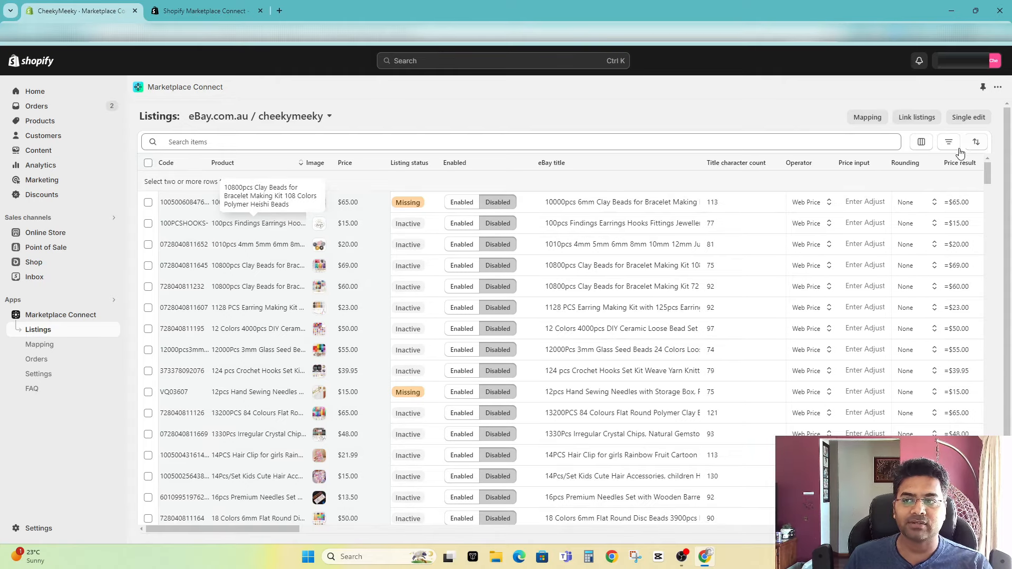
Step: Check the available listing columns and filter the listings to the Craft supplies collection only
click(921, 142)
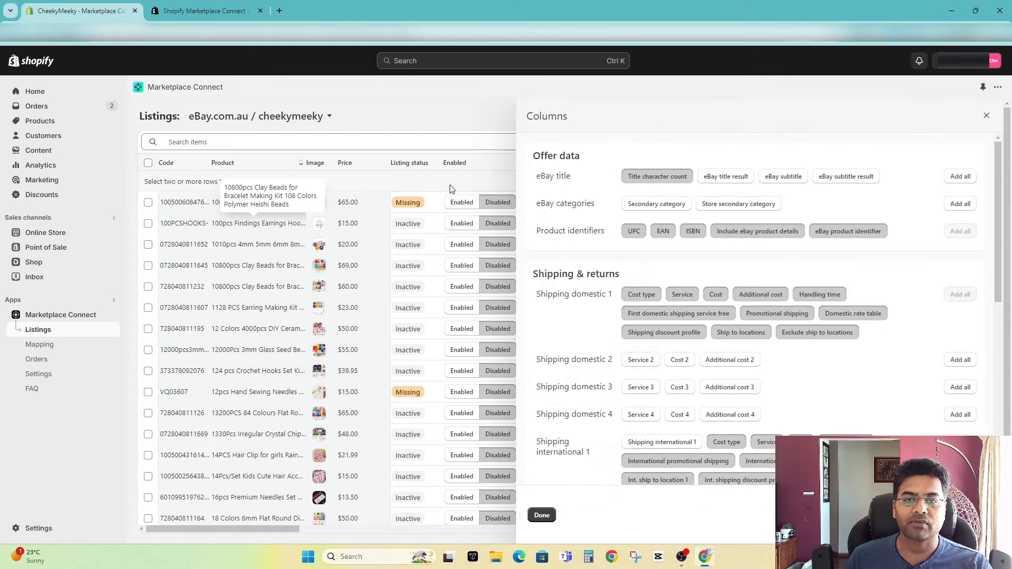
click(471, 169)
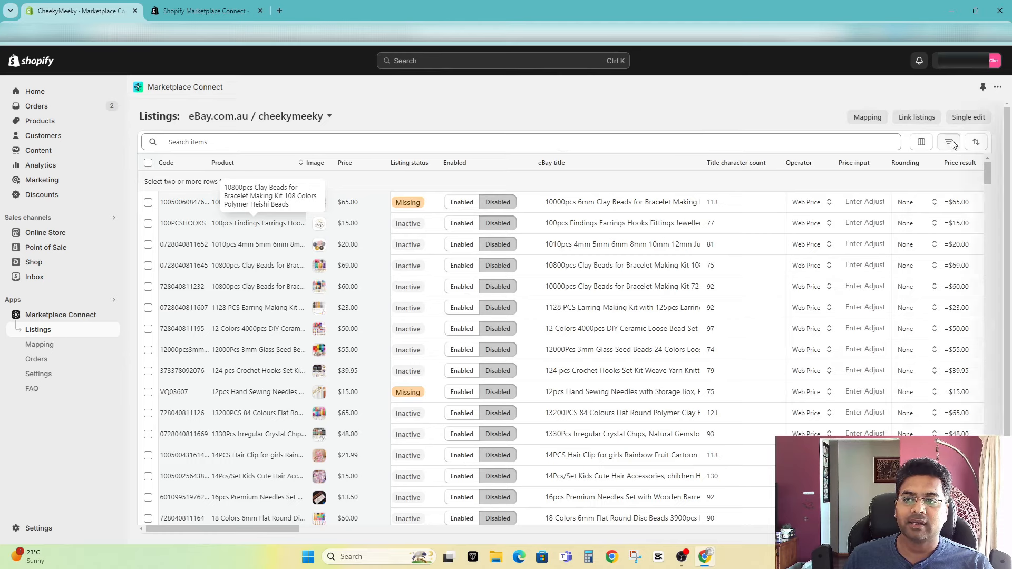
click(950, 143)
click(830, 268)
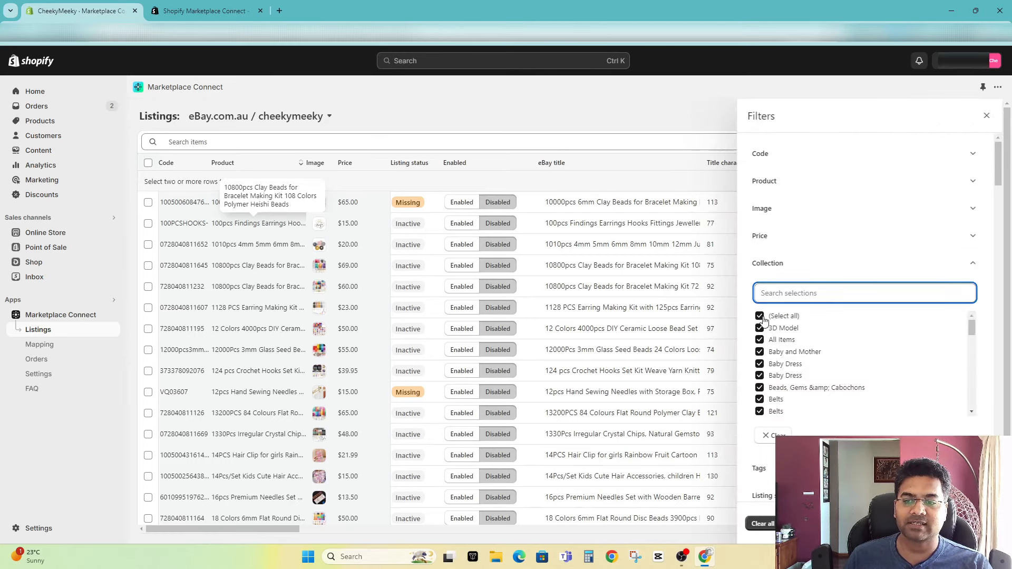
click(759, 316)
scroll(785, 376, down, 3)
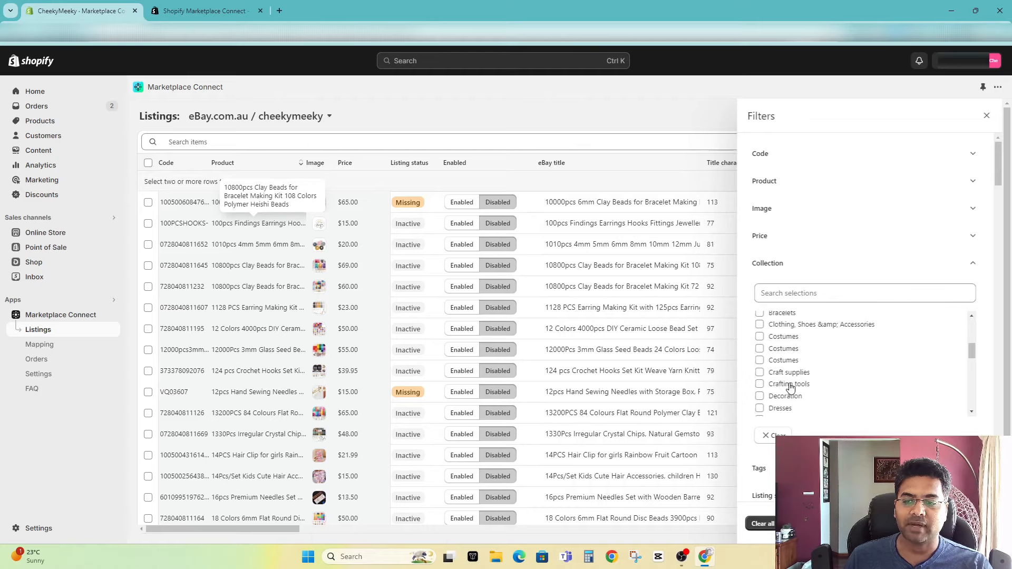
click(770, 376)
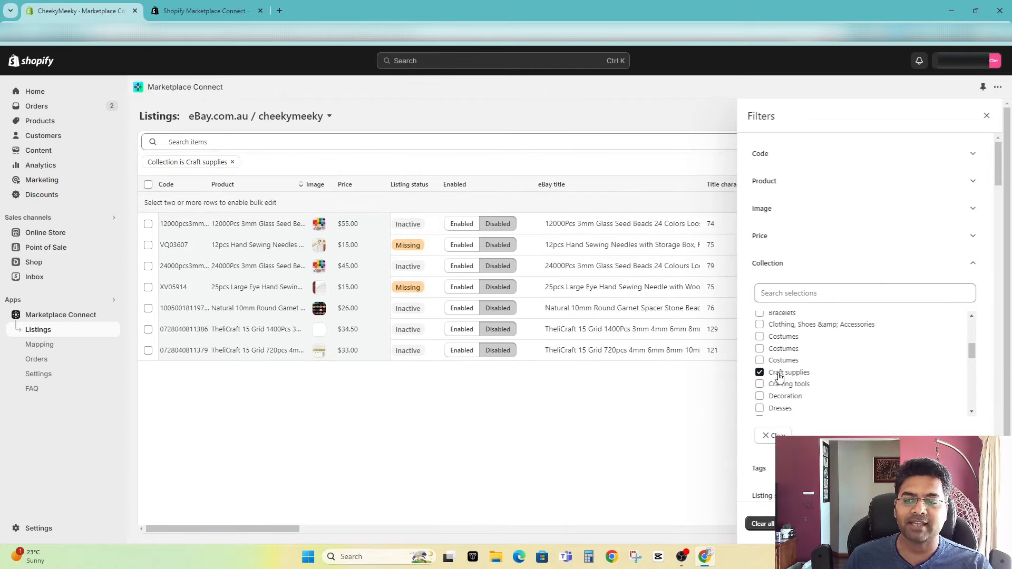
click(541, 413)
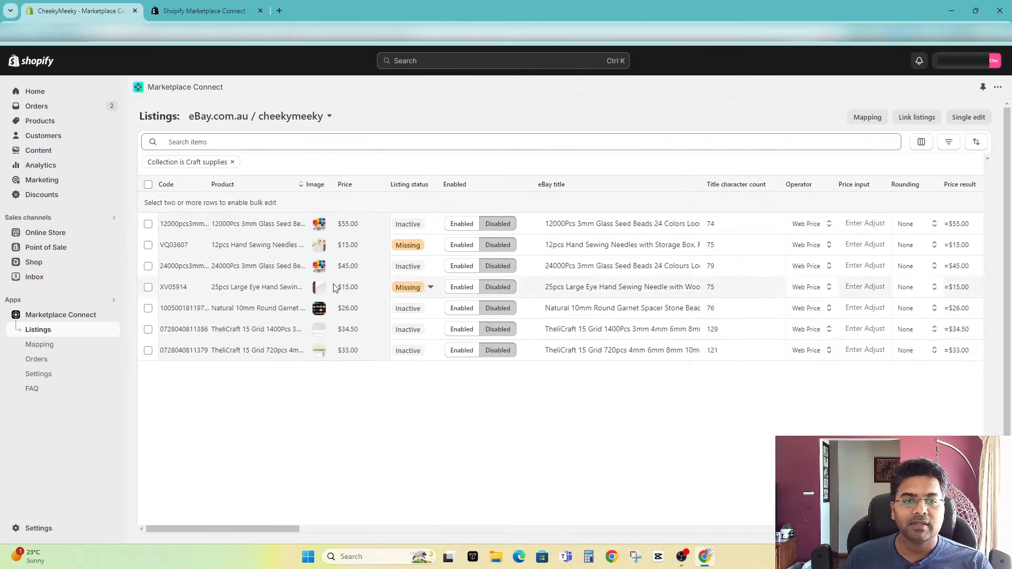
Step: Select all filtered craft supplies products and bulk-set them to Enabled
click(148, 184)
click(460, 205)
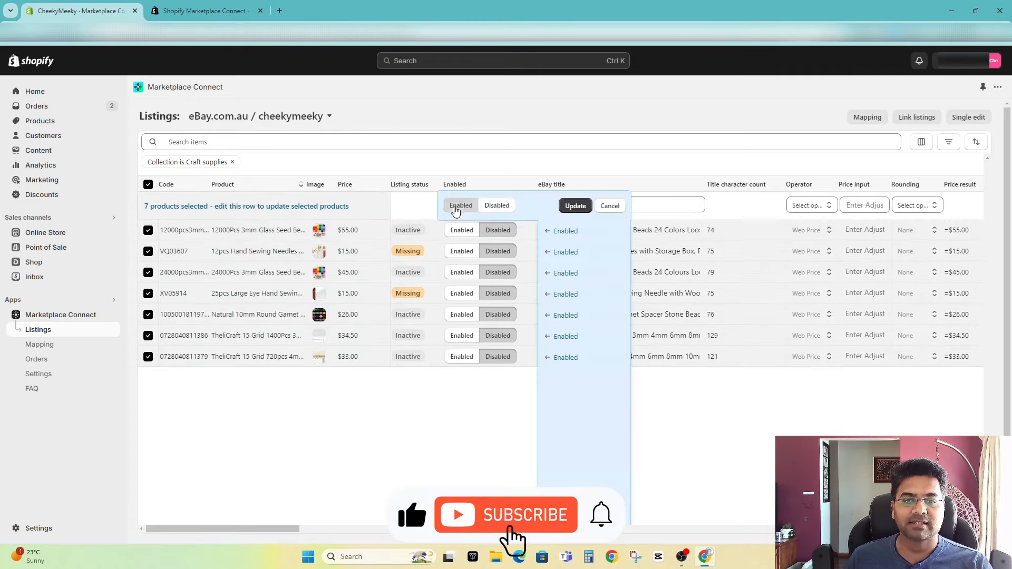
click(581, 208)
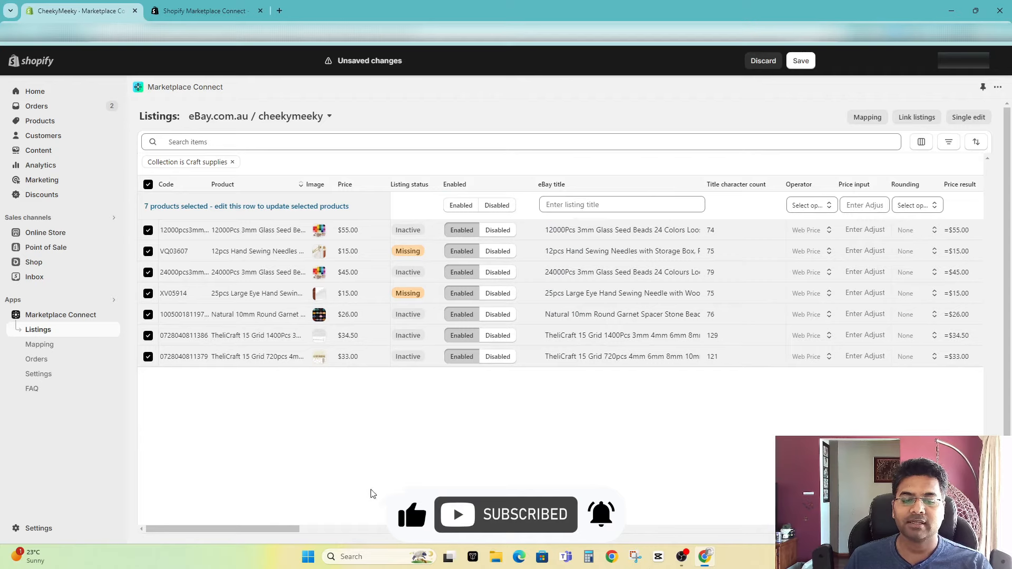
Step: Apply a 20 % increase price rule, rounded to the nearest $0.99, to all selected products
drag(298, 528, 362, 534)
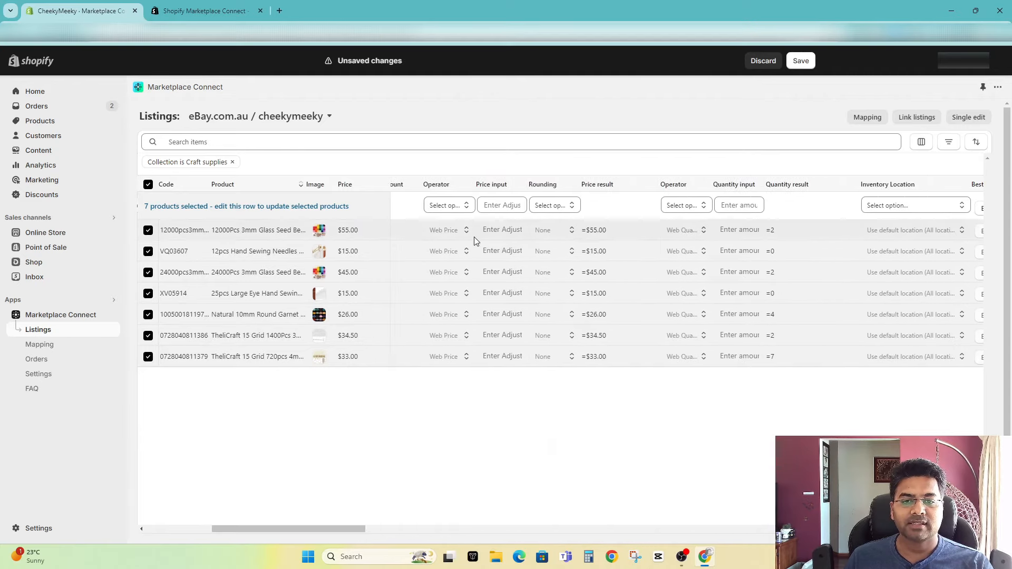
click(448, 204)
click(446, 245)
click(502, 206)
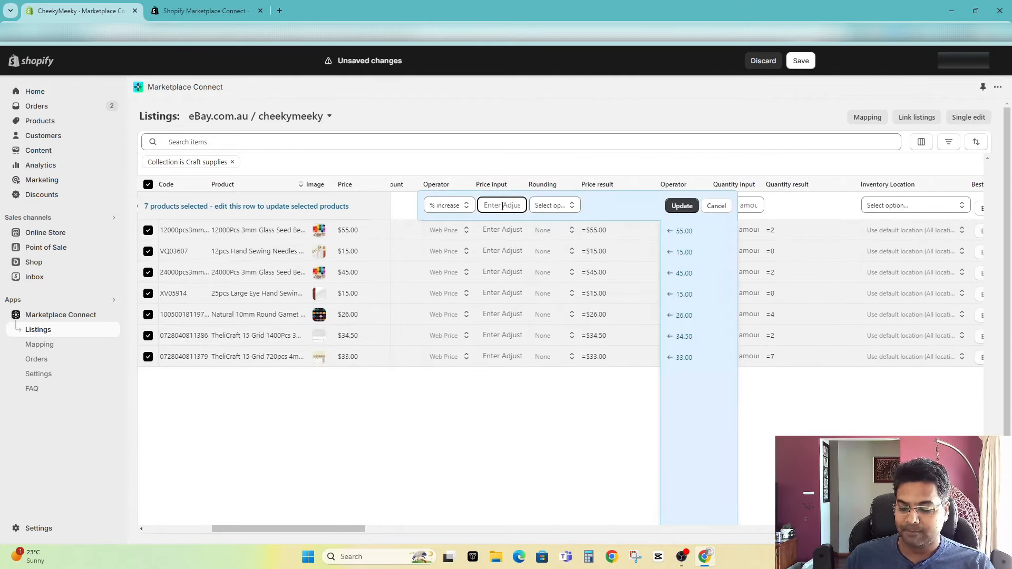
text(10)
double_click(499, 203)
text(20)
click(552, 205)
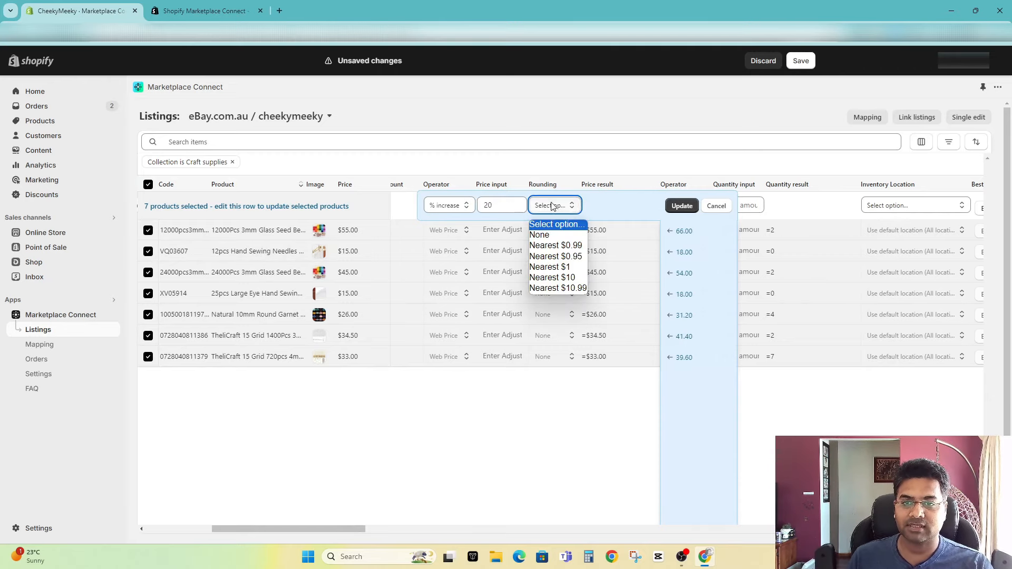
click(573, 245)
click(682, 206)
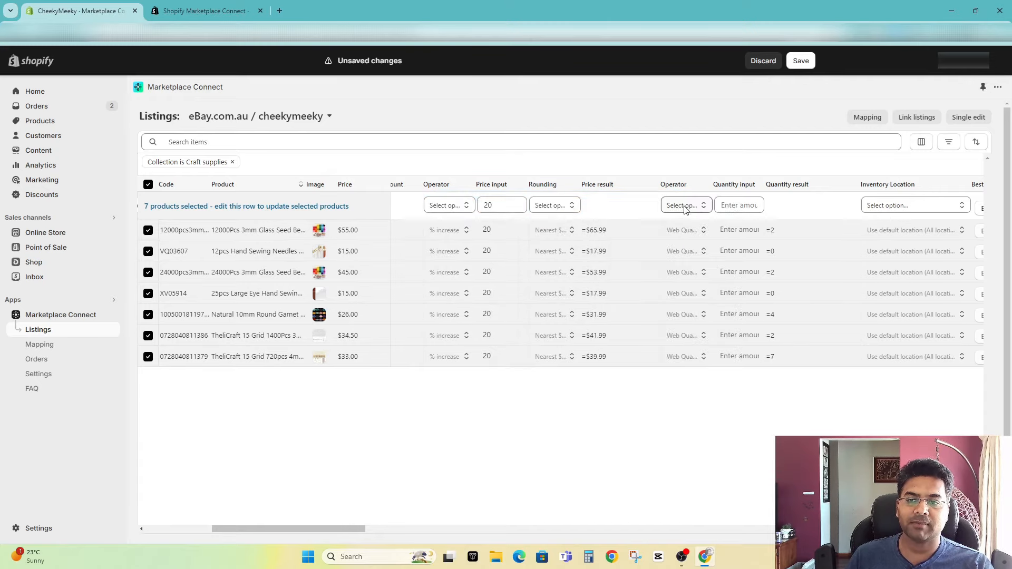
Step: Apply a Max Quantity rule of 3 to all selected products
scroll(433, 450, right, 3)
click(573, 208)
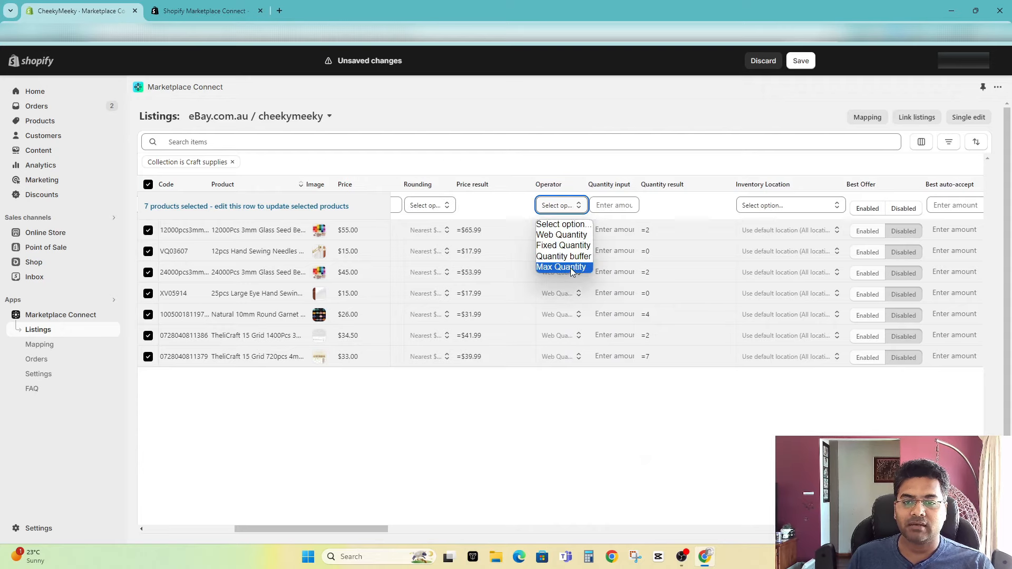
click(573, 270)
click(610, 206)
text(2)
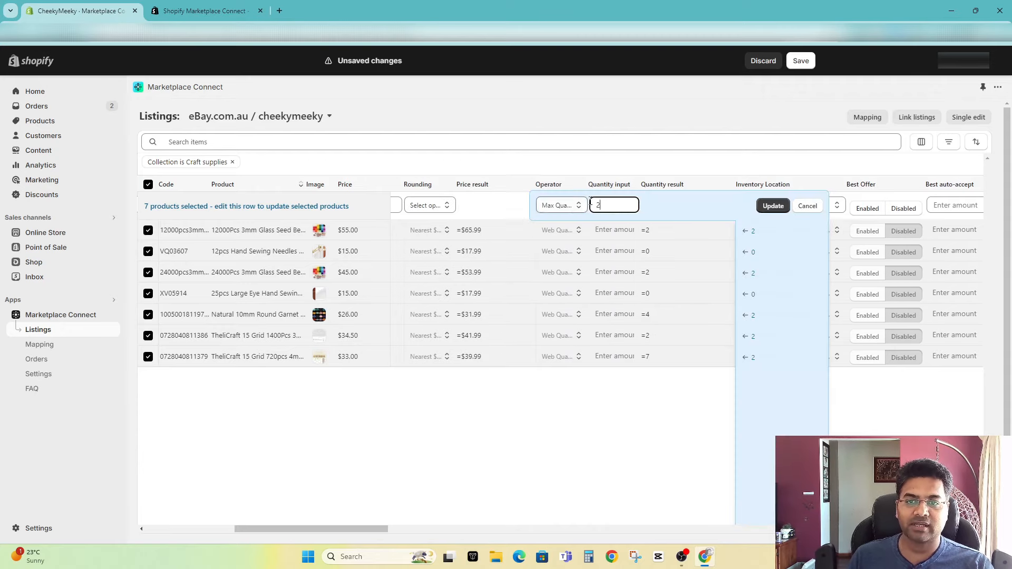
drag(607, 207, 566, 213)
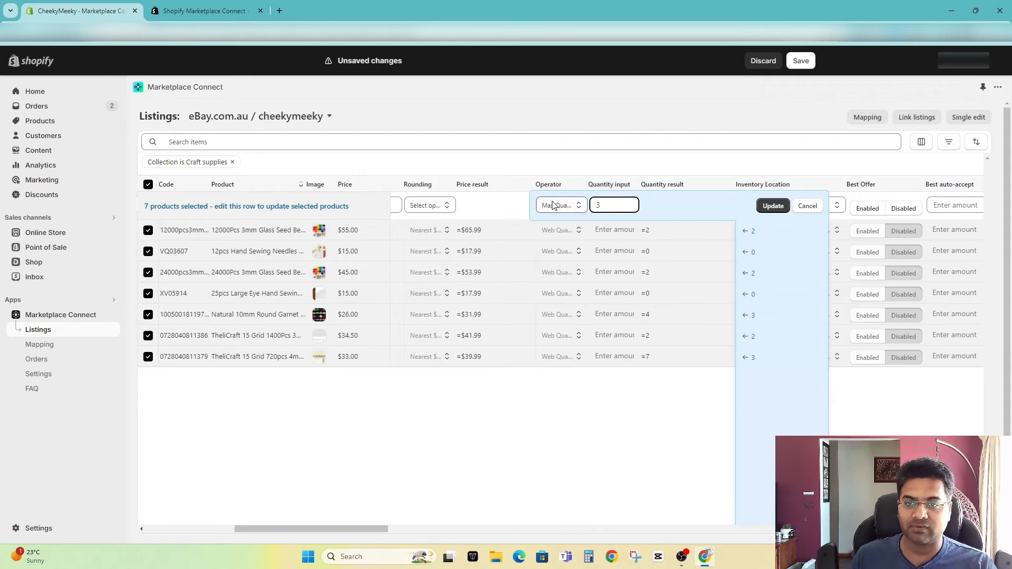
click(769, 206)
Step: Add the service, cost and additional cost columns of domestic shipping 2 and 3 to the listings table
drag(382, 529, 638, 519)
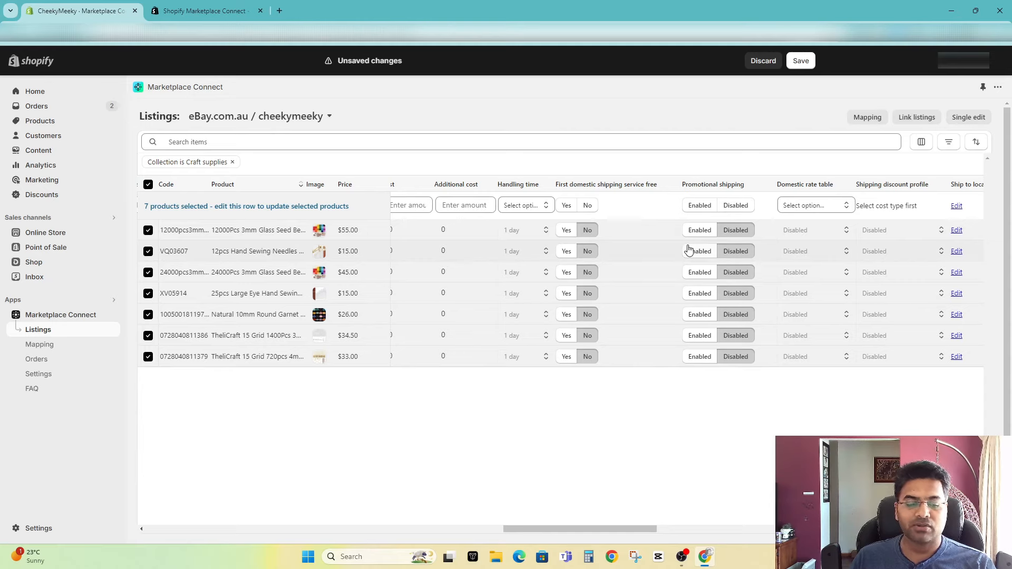
click(922, 143)
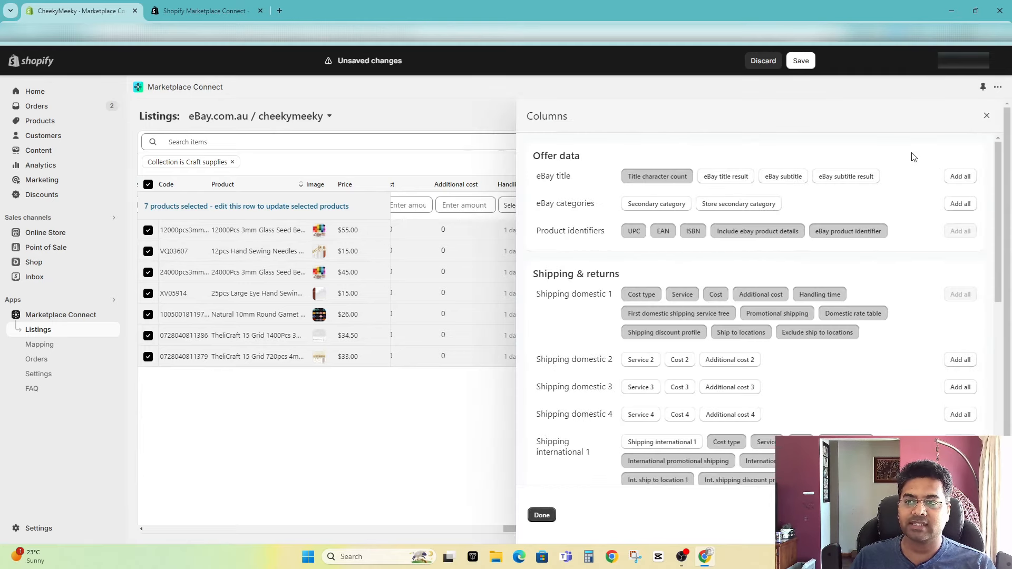
scroll(666, 359, down, 3)
scroll(671, 400, up, 3)
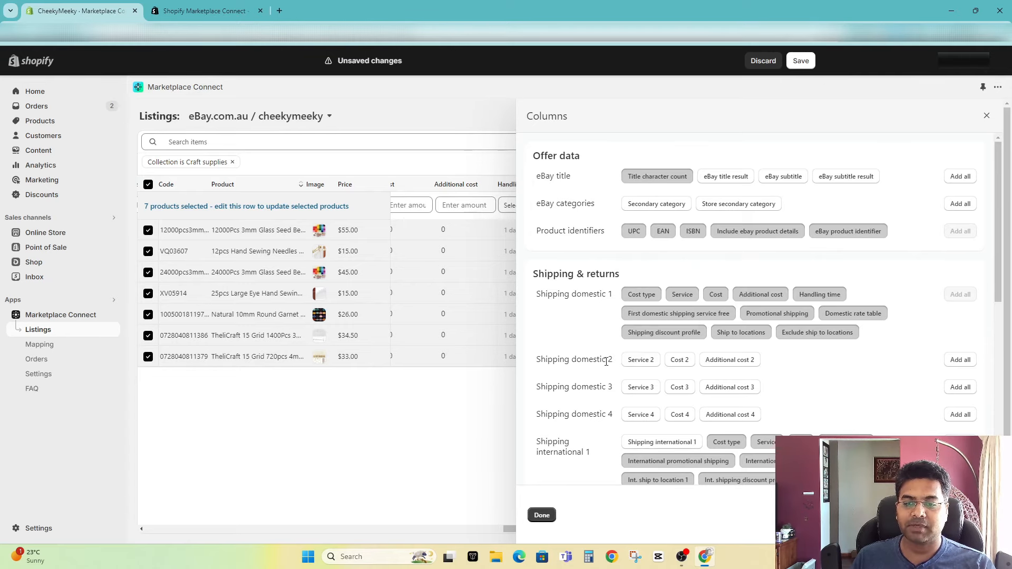
click(640, 359)
click(680, 359)
click(709, 362)
click(641, 387)
click(682, 387)
click(739, 389)
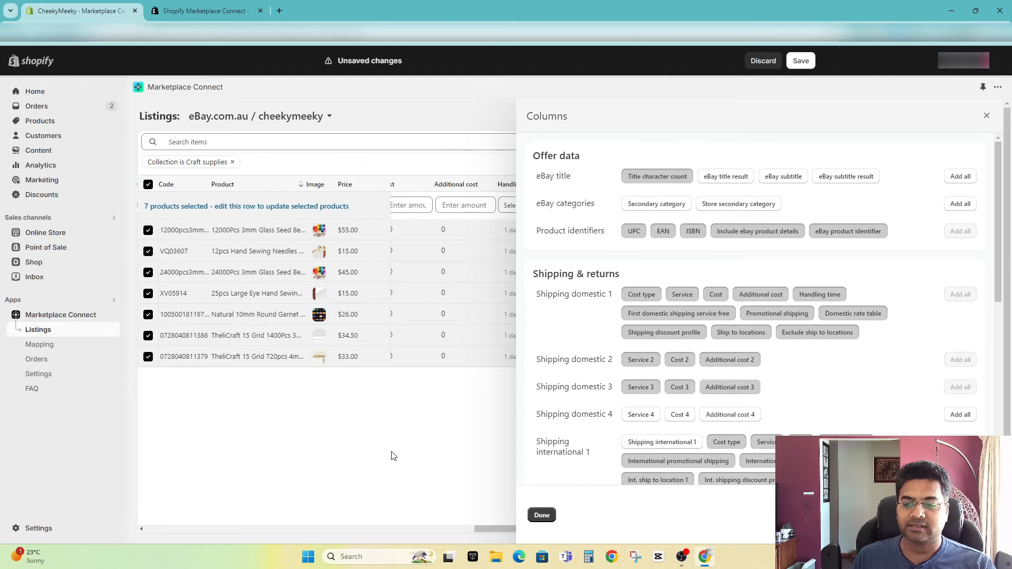
click(541, 515)
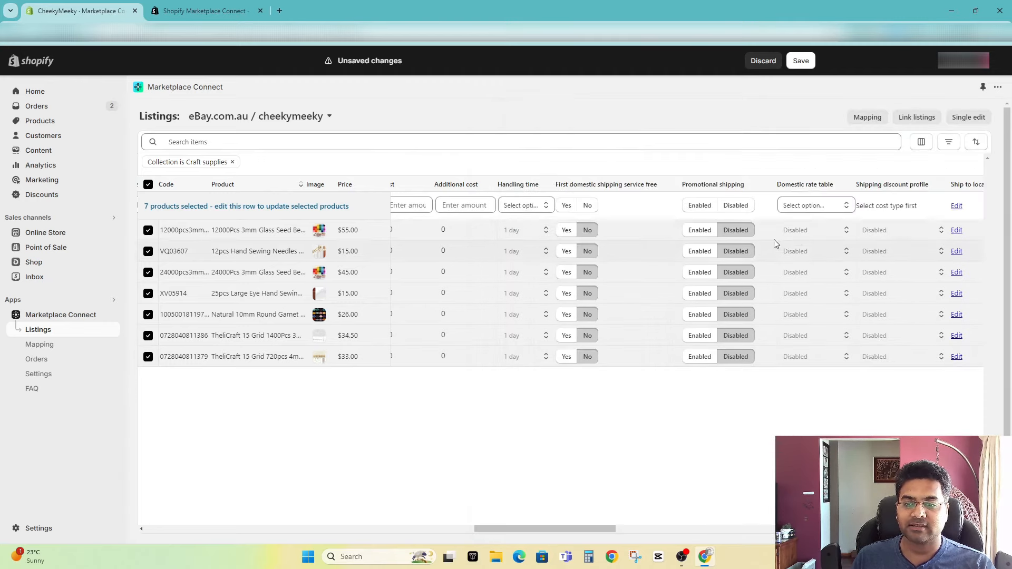
Step: Set the handling time to 1 day and Best Offer to Disabled for the selected products
click(521, 206)
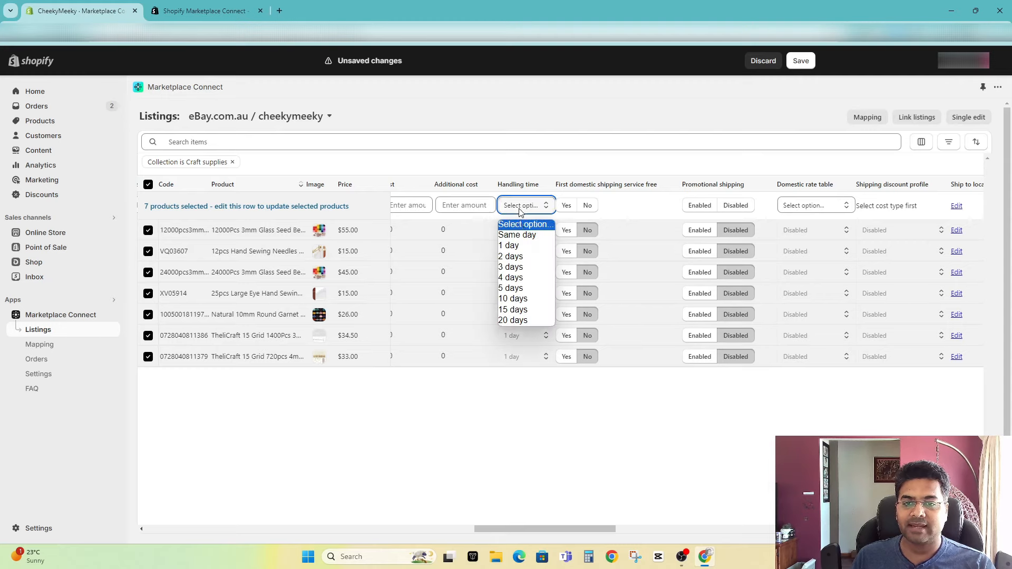
click(521, 251)
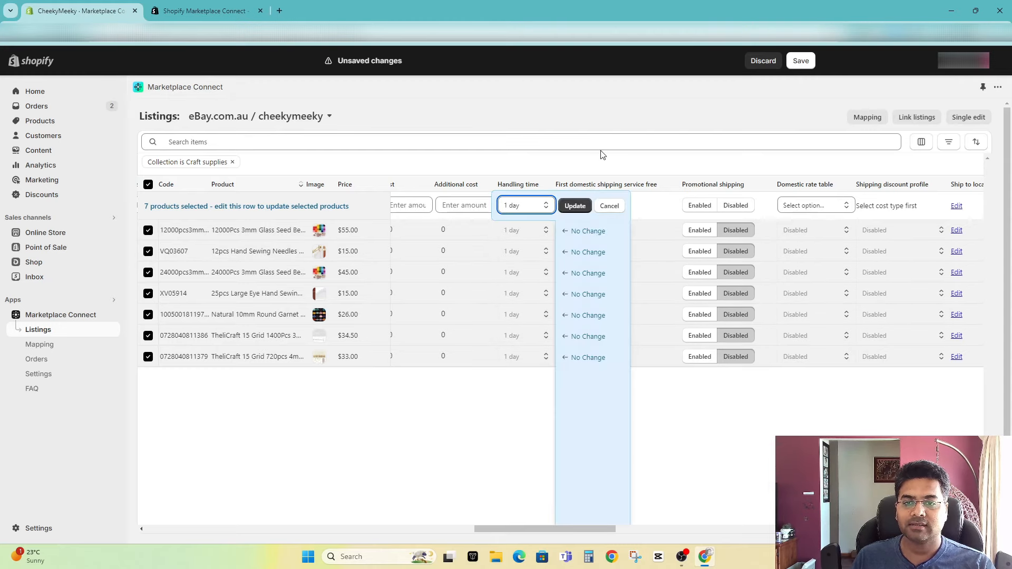
click(575, 206)
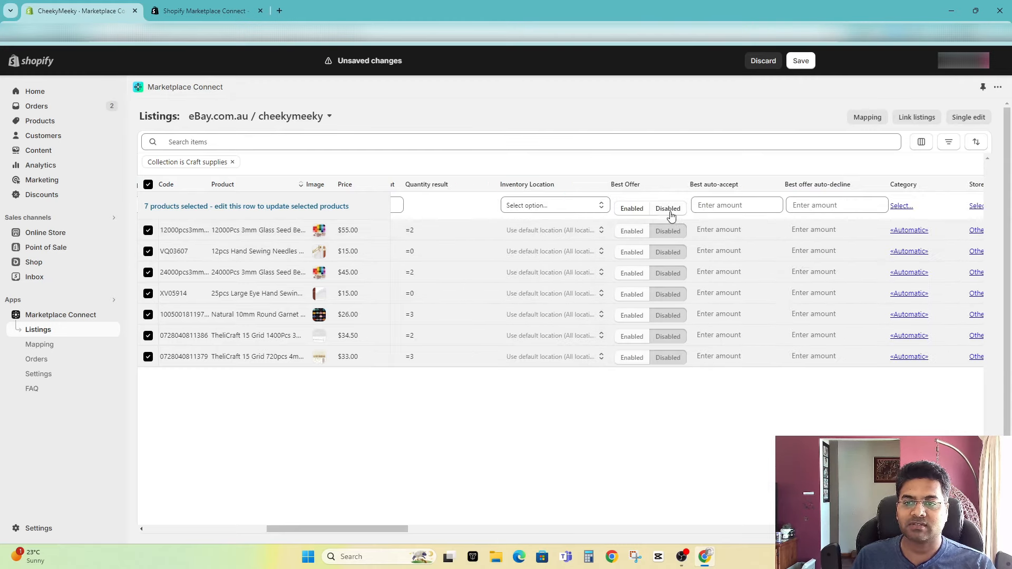
click(668, 209)
click(711, 205)
Step: Bulk-set the domestic shipping cost type to Flat and the service to Standard Parcel Delivery
drag(397, 529, 521, 535)
click(505, 206)
click(498, 232)
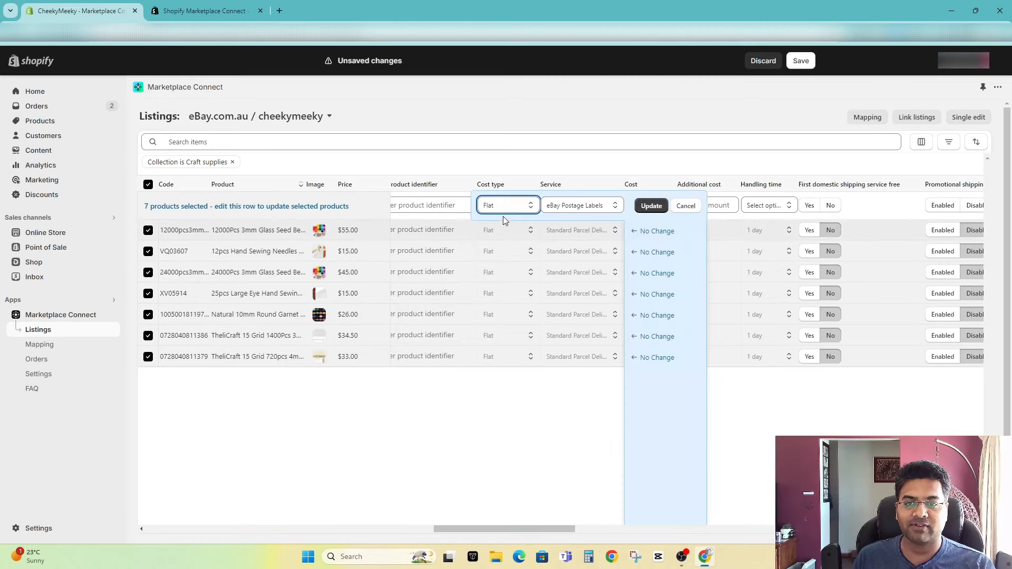
click(564, 205)
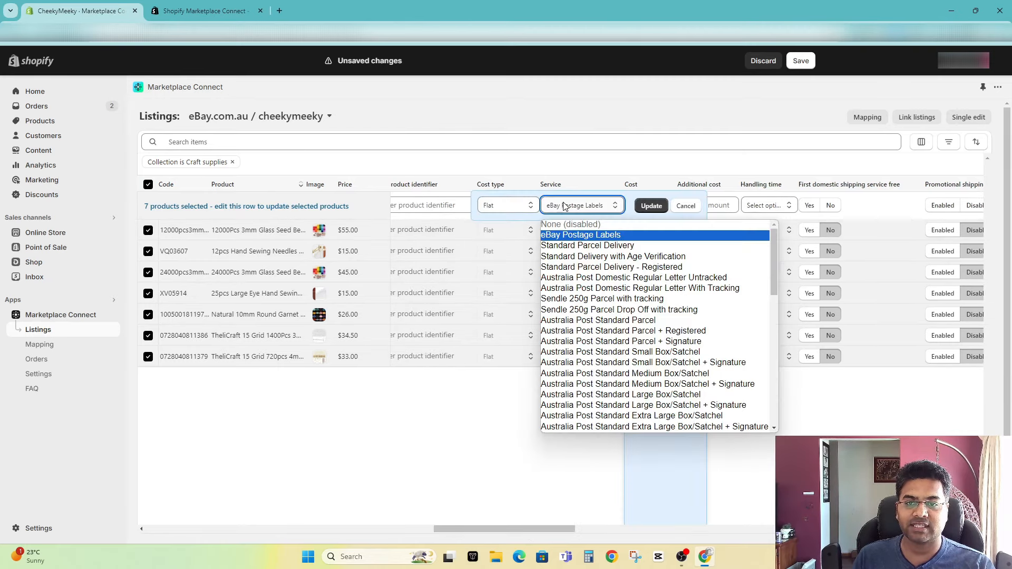
key(Down)
key(Return)
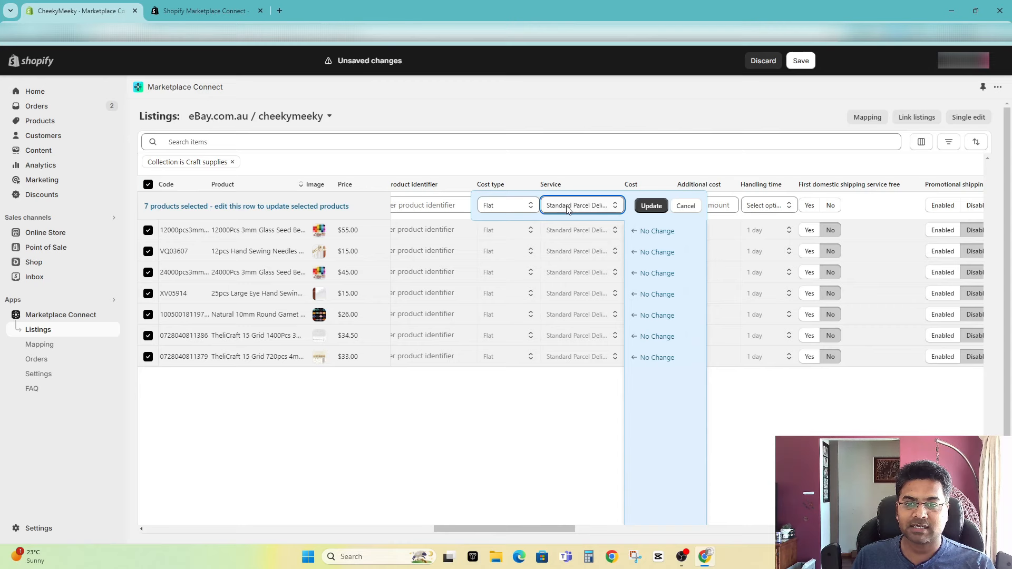
click(650, 206)
Step: Set the shipping cost and additional cost of the selected products to 0
click(650, 206)
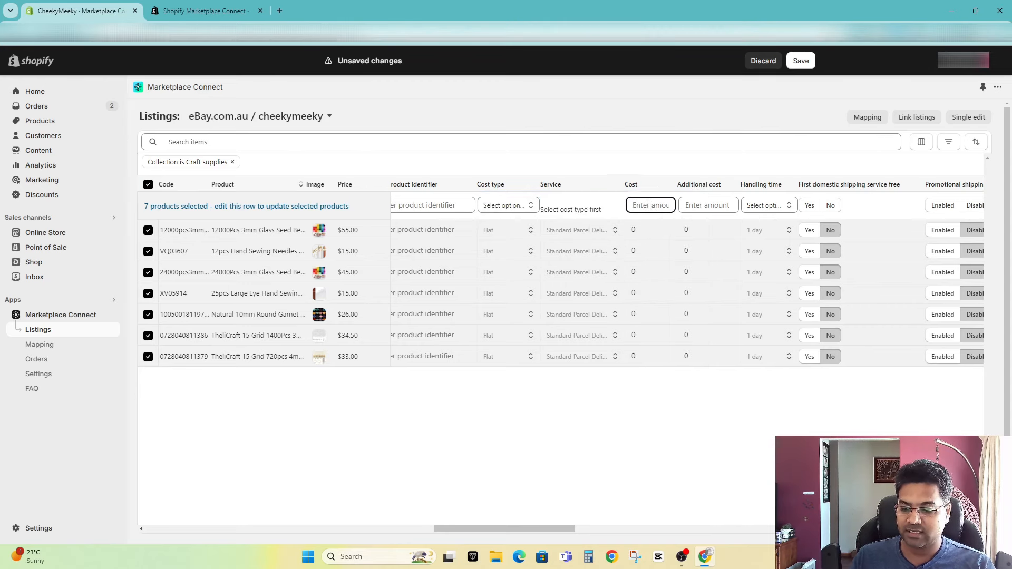
text(0)
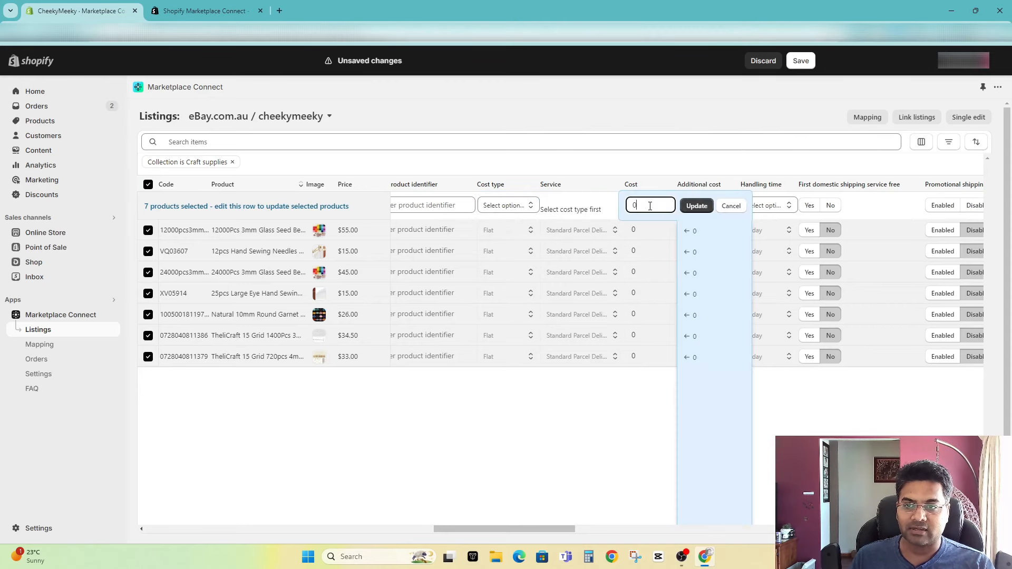
click(695, 206)
click(698, 208)
scroll(580, 264, right, 5)
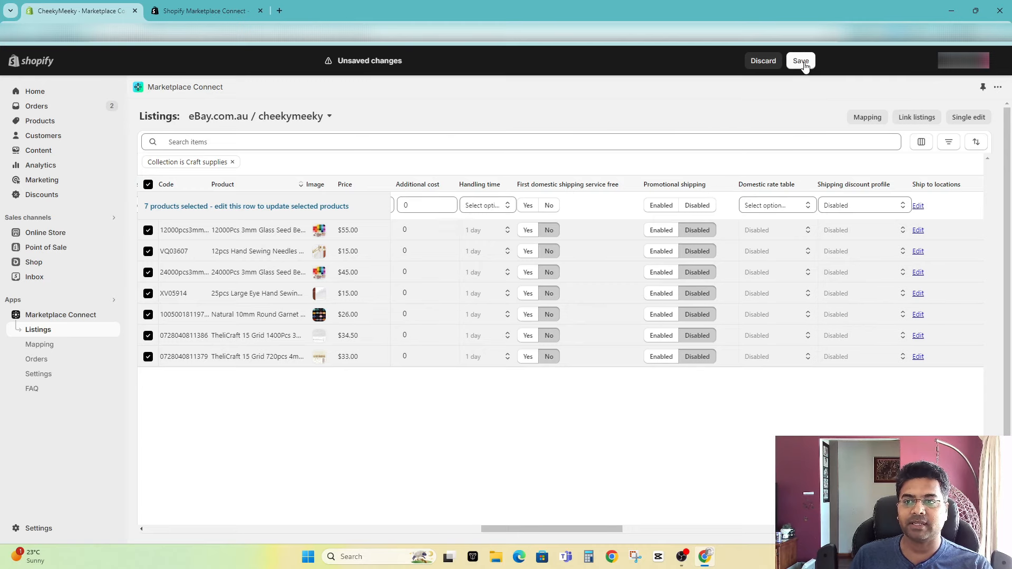
Step: Look over the bulk-edited listings and leave them for the marketplace order import overview
drag(614, 529, 142, 253)
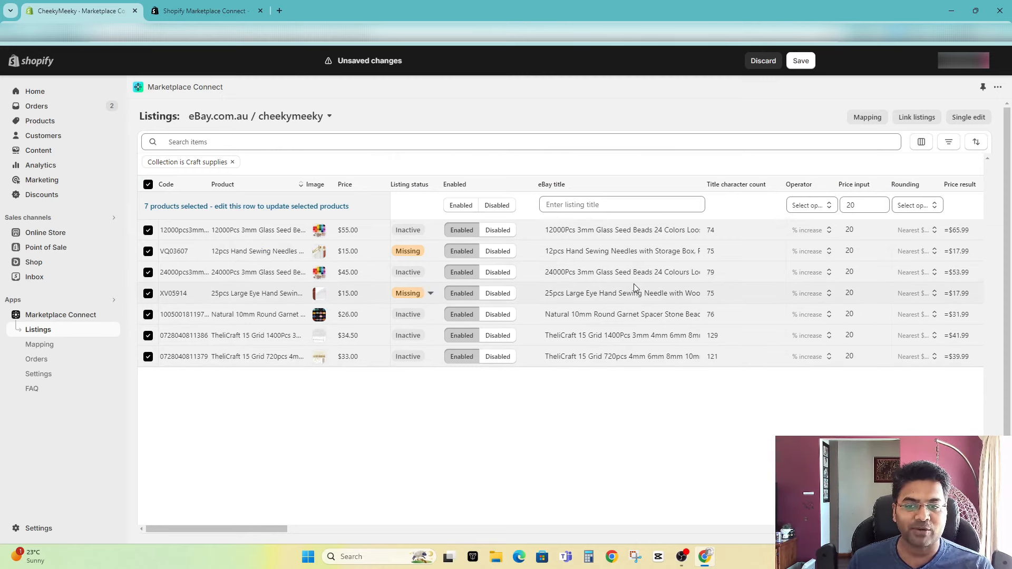
click(45, 364)
click(635, 322)
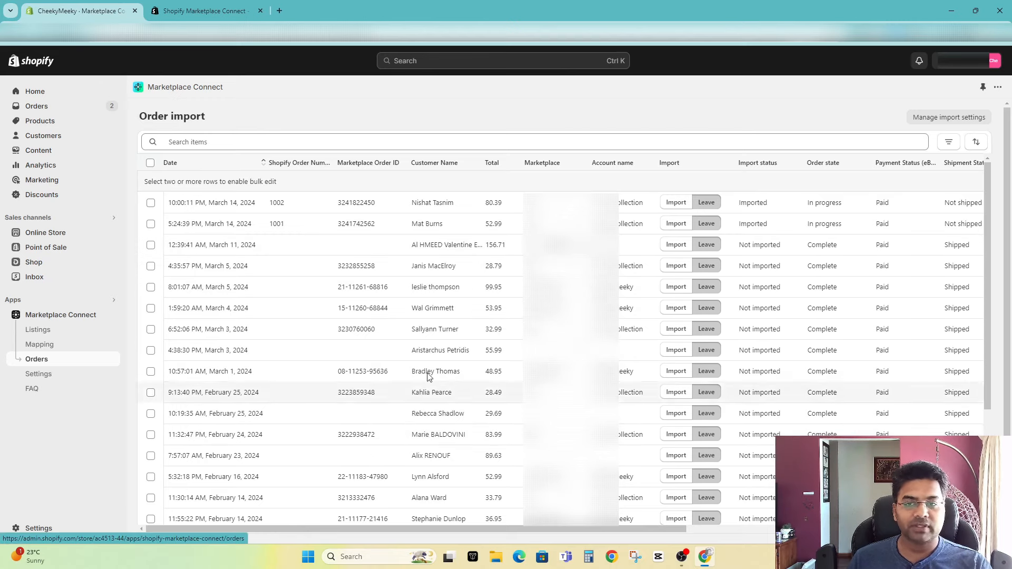
Step: Review the Link listings section in the app's eBay settings and examine the SKU/GTIN matches awaiting approval
click(67, 374)
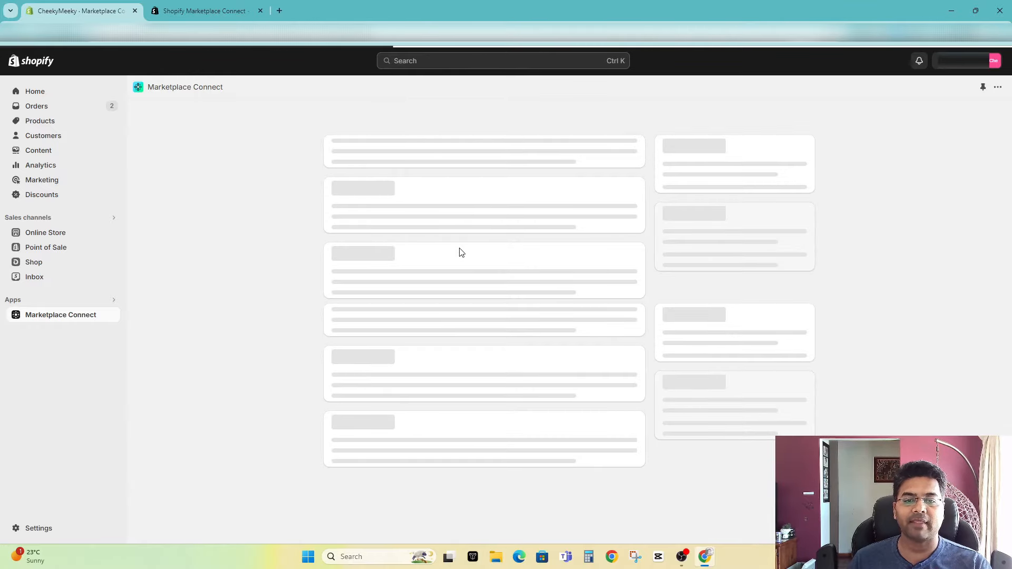
scroll(567, 343, down, 8)
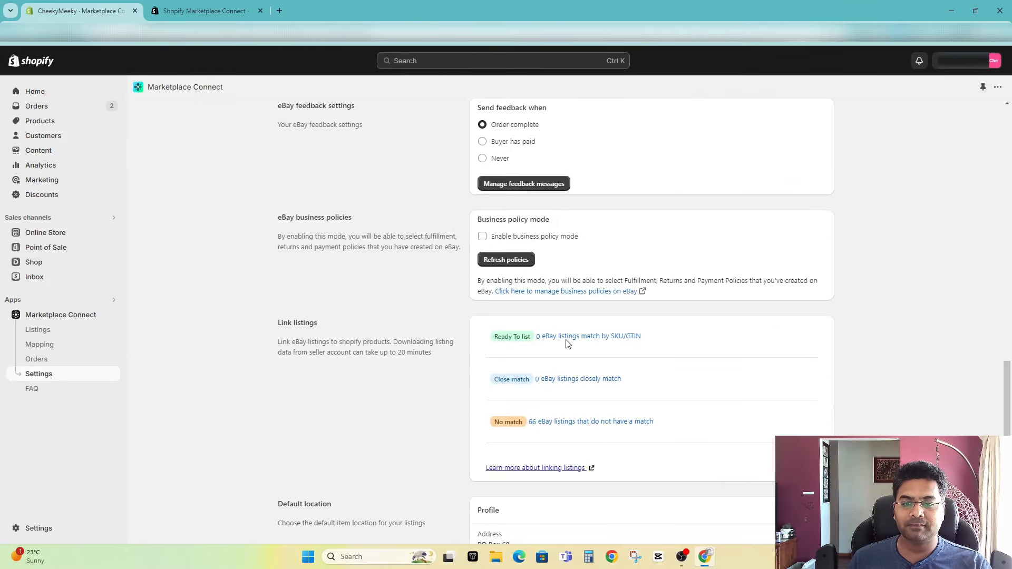
drag(269, 262, 364, 264)
click(368, 266)
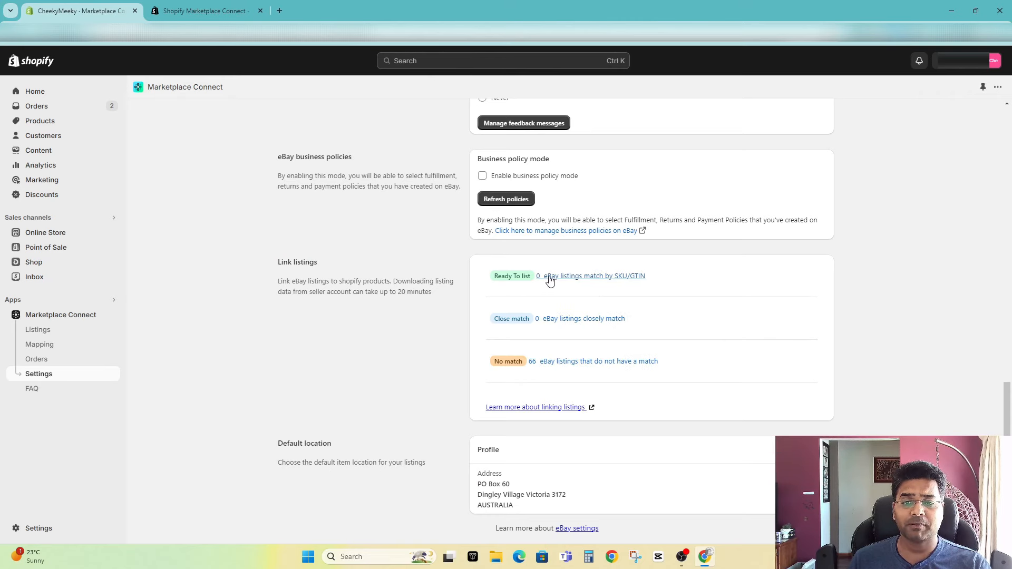
click(580, 277)
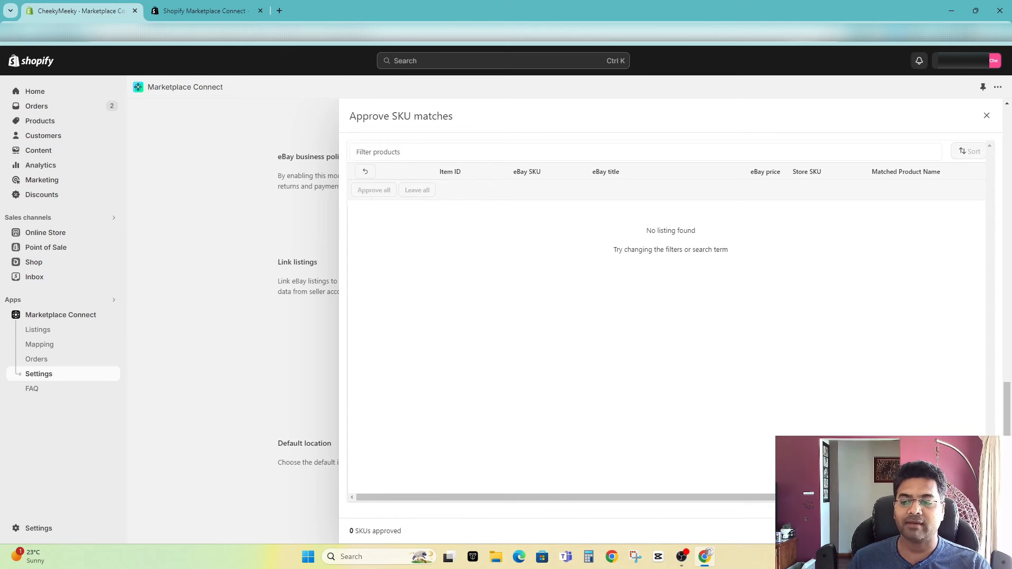
click(272, 372)
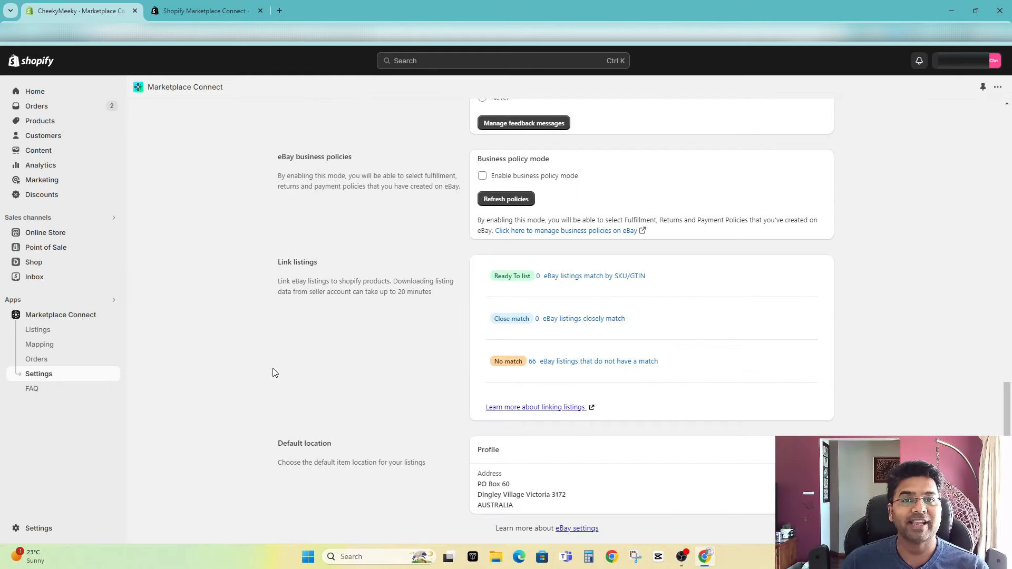